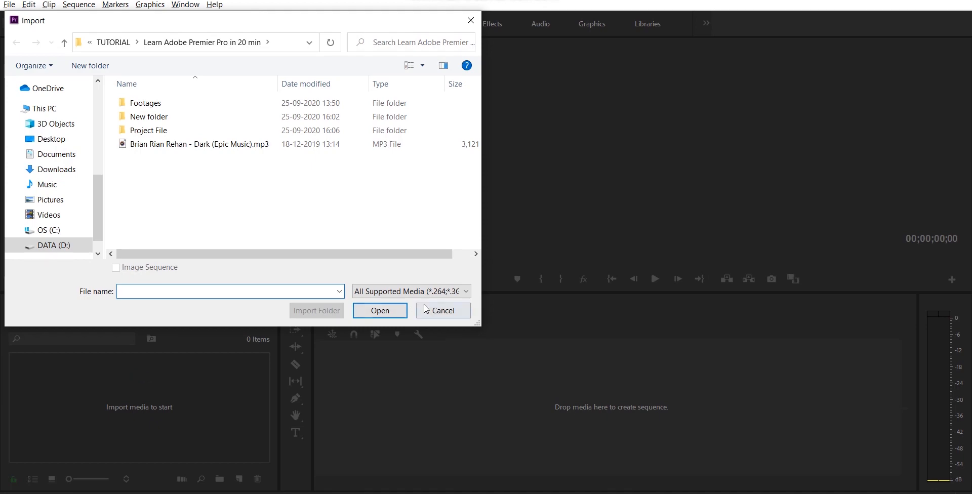
- Import all four video clips from the Footages folder into the project
click(9, 4)
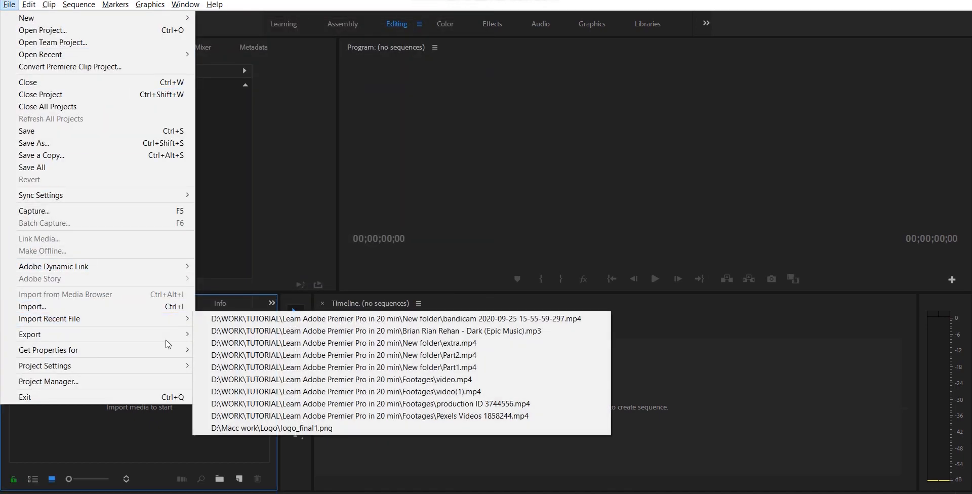
click(118, 430)
double_click(96, 380)
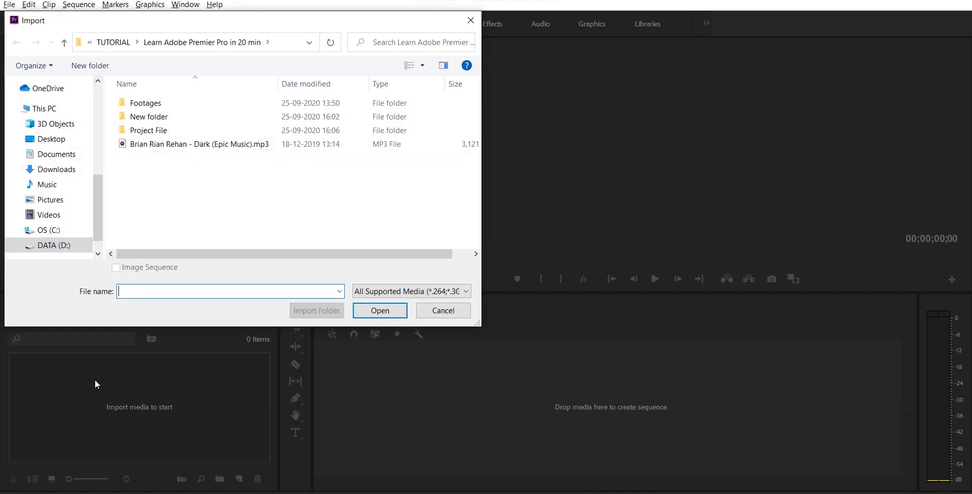
click(156, 103)
double_click(158, 104)
drag(144, 215, 368, 123)
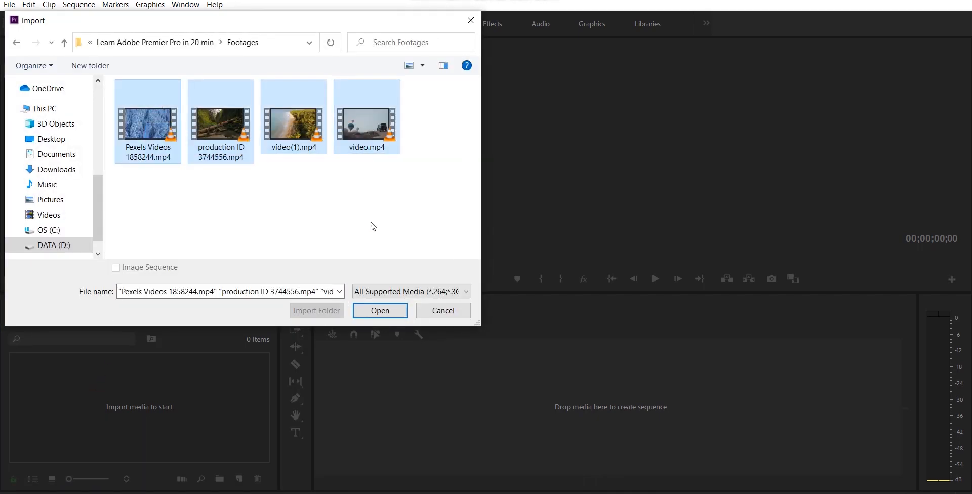
click(377, 310)
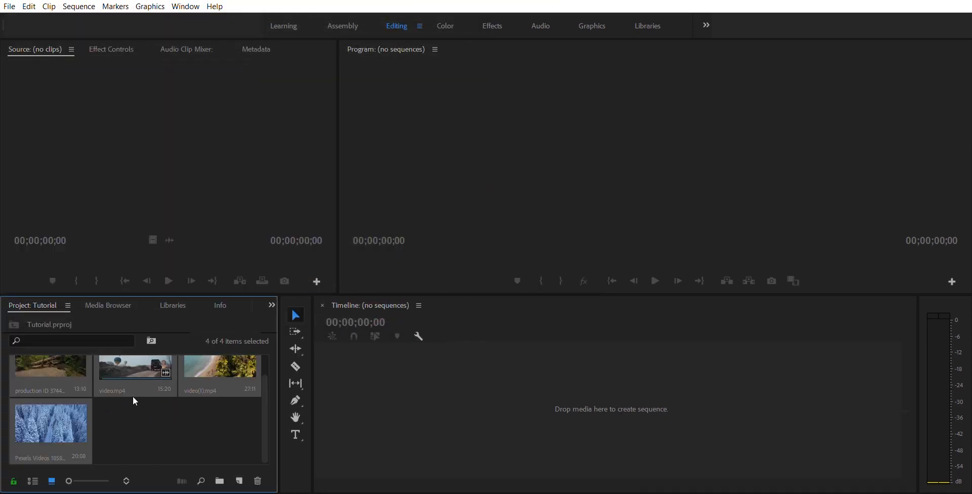
- Preview production ID 3744556.mp4 and video.mp4 in the Source monitor by scrubbing through each clip
scroll(126, 392, up, 1)
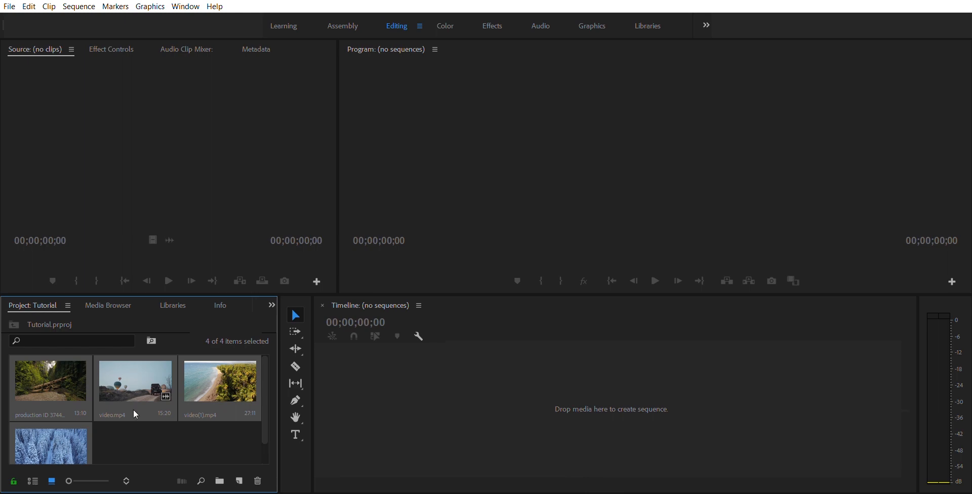
double_click(53, 358)
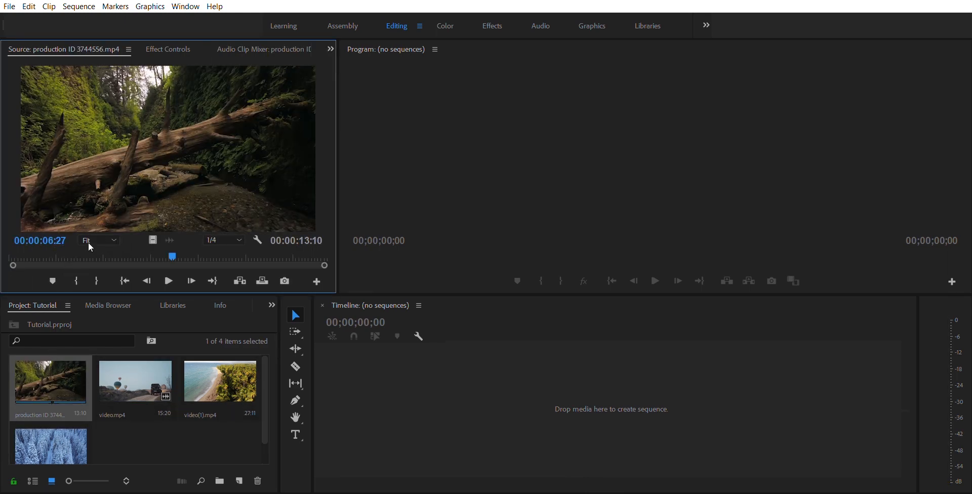
drag(74, 244, 24, 248)
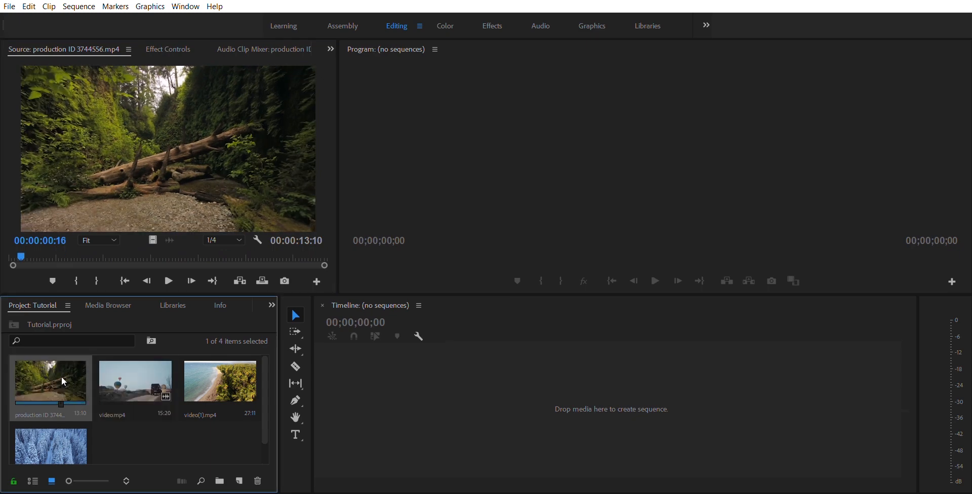
double_click(139, 366)
drag(58, 245, 8, 273)
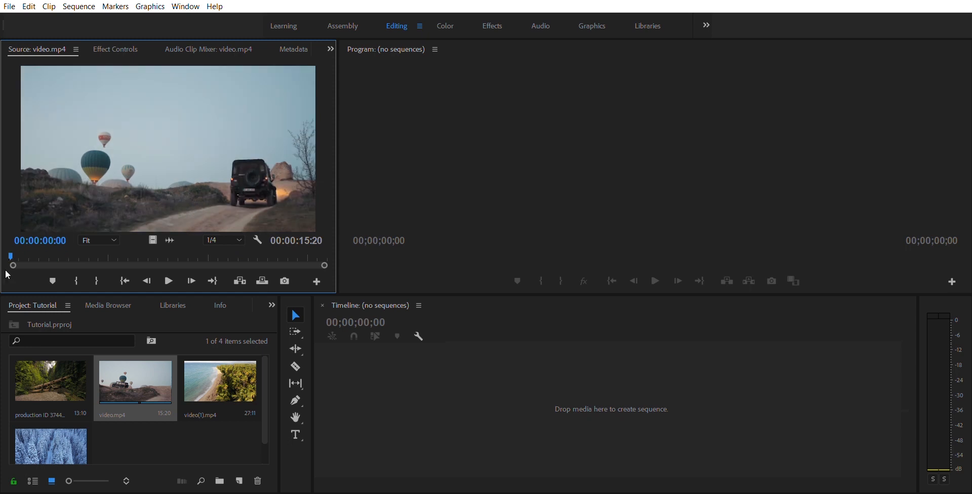
double_click(42, 376)
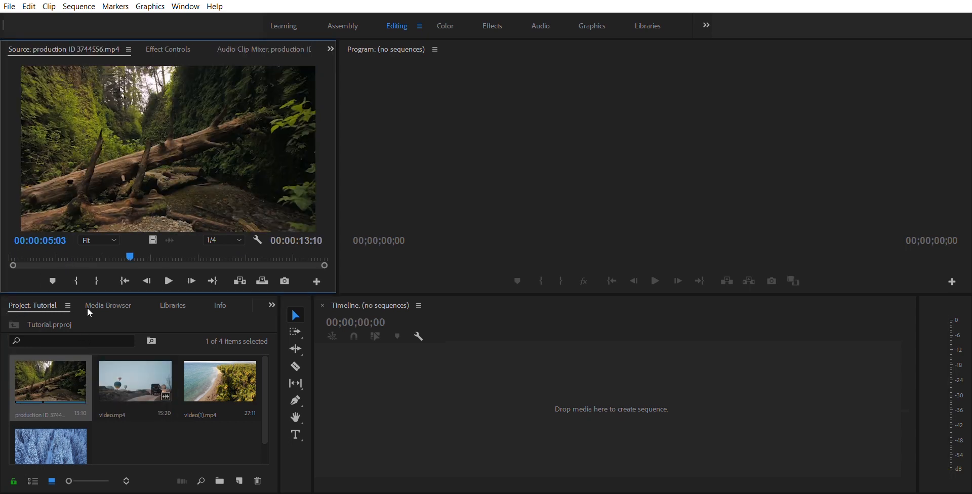
- Create a new sequence from production ID 3744556.mp4 and enlarge the timeline scale around its clip
click(55, 368)
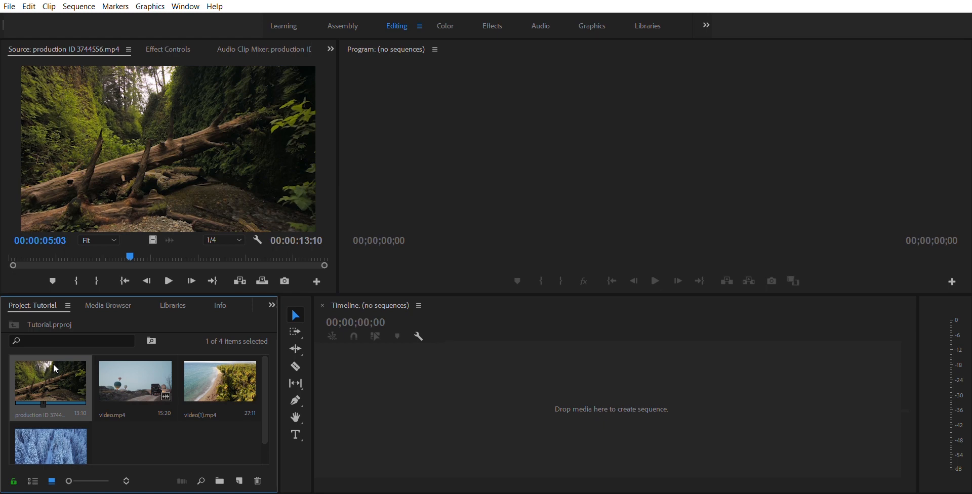
scroll(235, 453, down, 1)
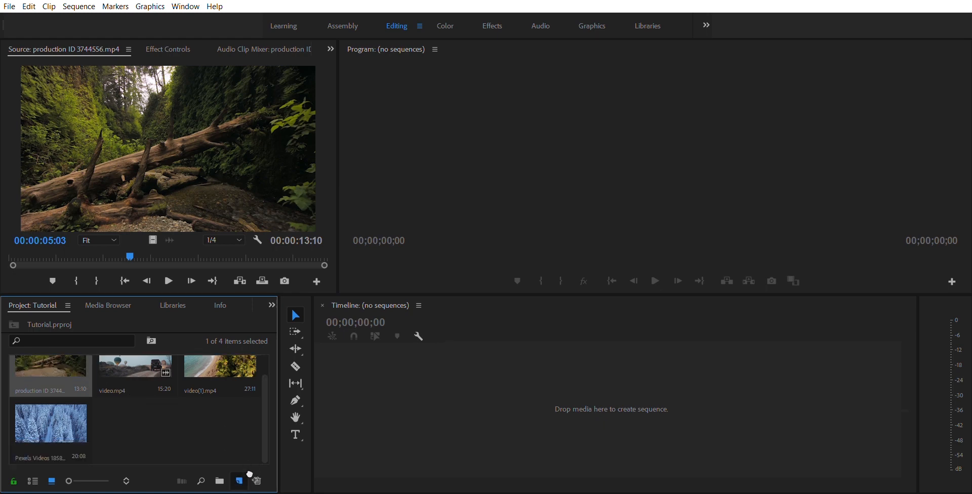
drag(242, 469, 242, 469)
scroll(492, 390, up, 4)
scroll(454, 461, up, 3)
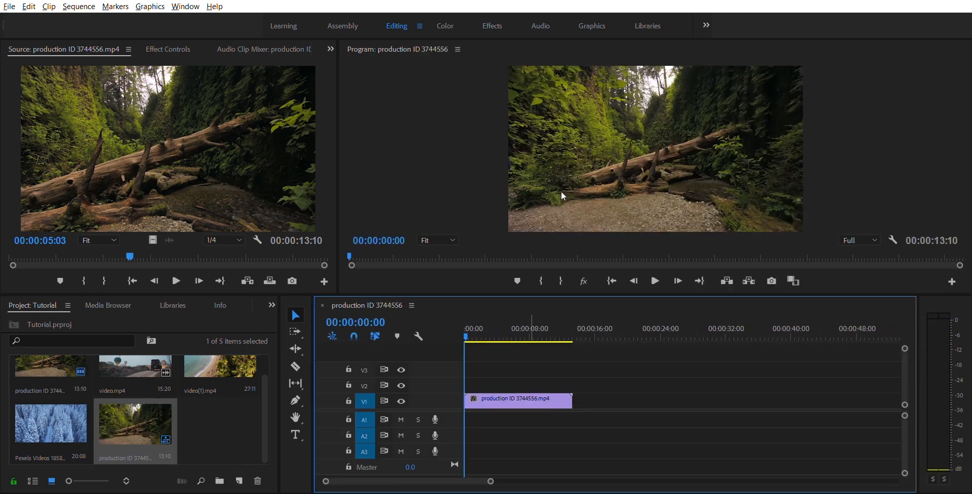
scroll(75, 384, up, 1)
double_click(74, 369)
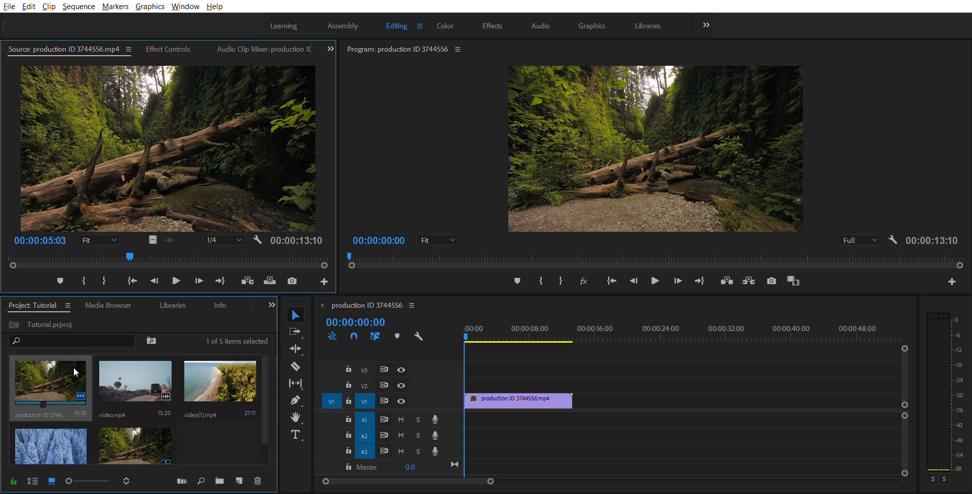
- Trim the end of the timeline clip to 00:00:11:25 and return the playhead to the sequence start
drag(500, 323, 562, 329)
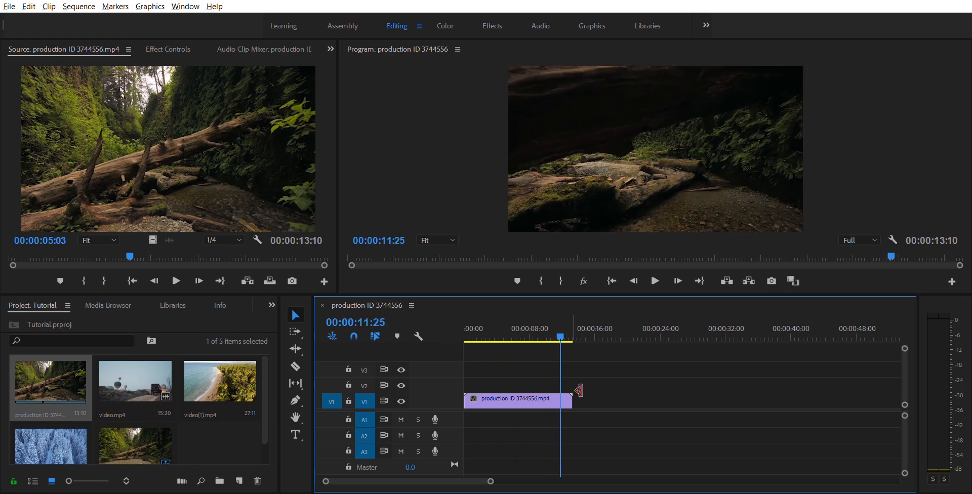
drag(572, 389, 560, 389)
click(550, 321)
drag(553, 320, 457, 317)
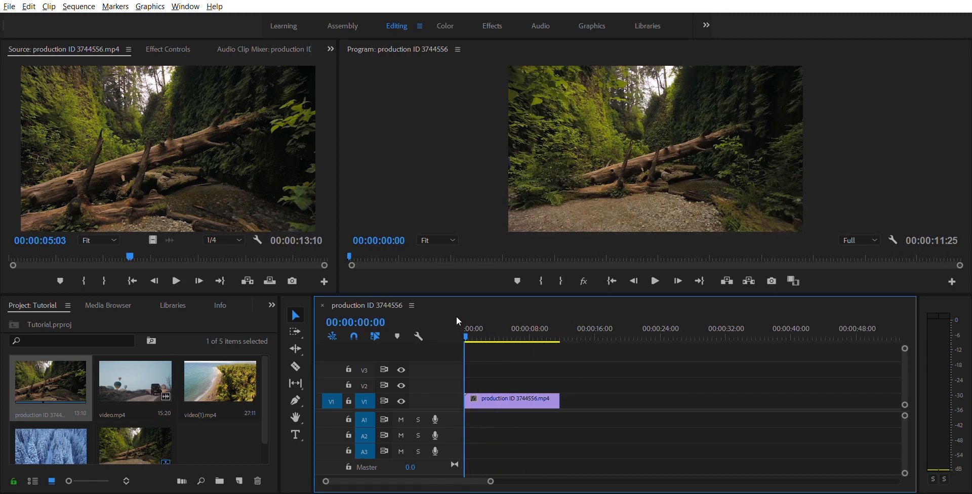
- Split the timeline clip at about 00:00:04:12 with the Razor tool and delete the second part
click(297, 364)
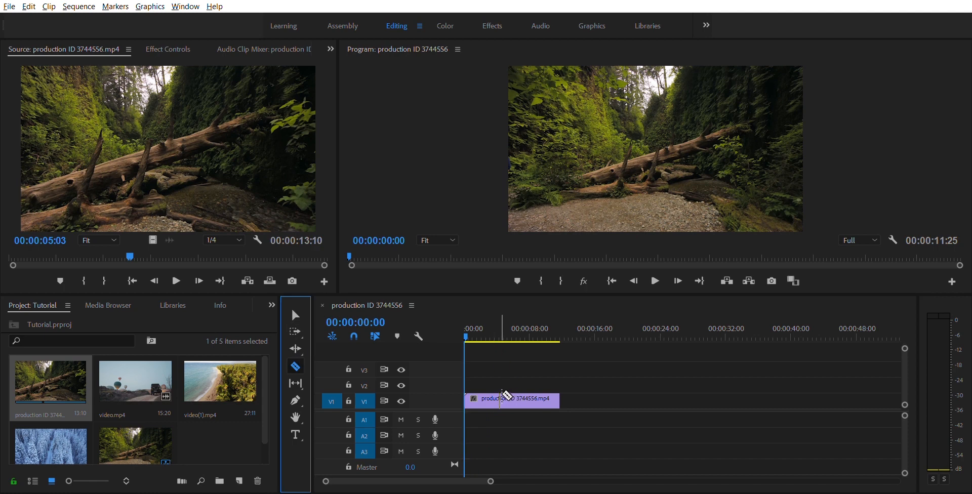
click(501, 397)
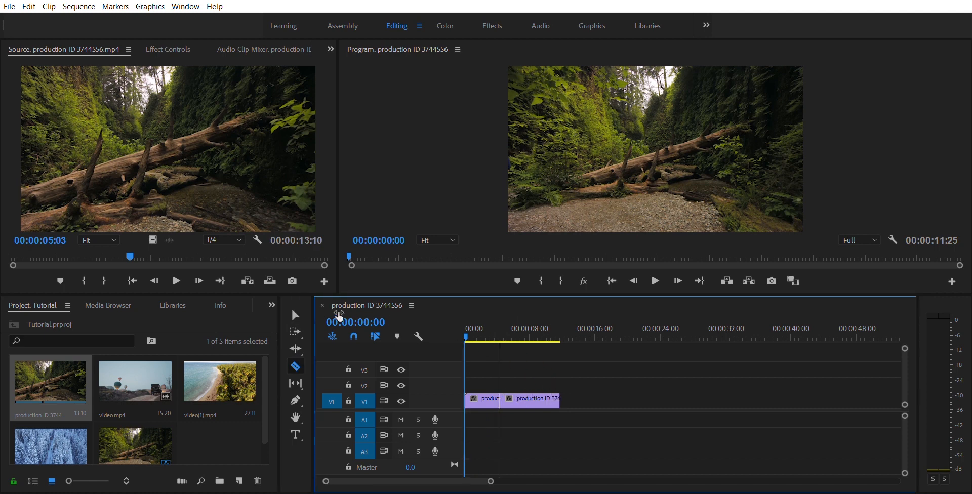
click(296, 315)
click(514, 394)
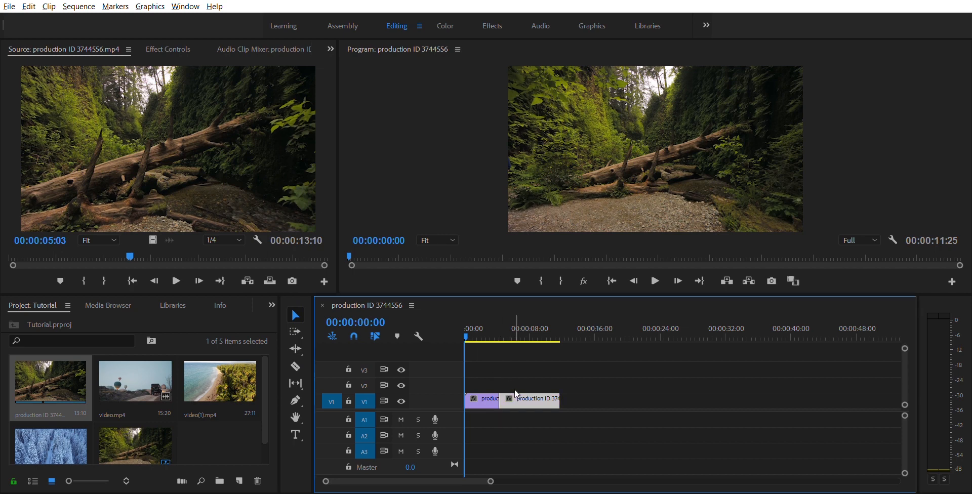
key(Delete)
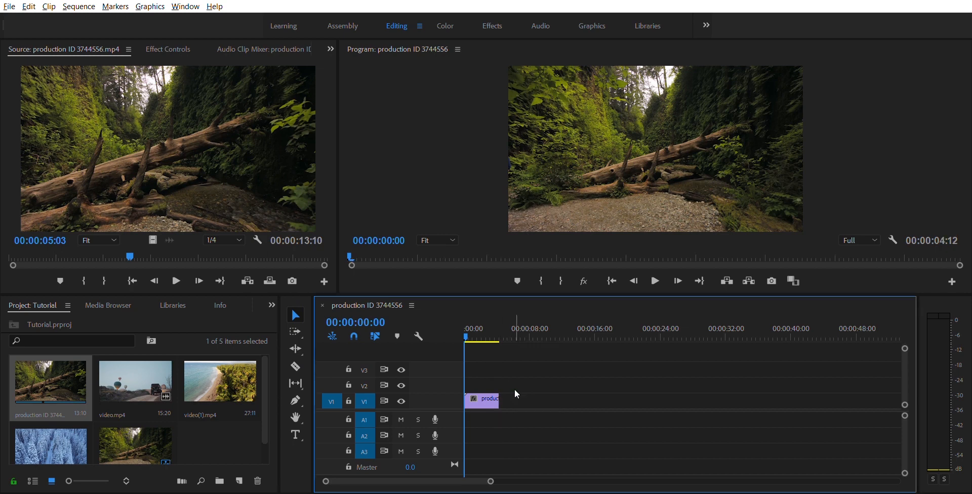
- Undo the deletion, the razor cut and the end trim on the timeline clip
mouse_move(466, 331)
mouse_down()
mouse_move(571, 336)
mouse_move(470, 335)
mouse_up()
key(ctrl+z)
key(ctrl+z)
key(ctrl+z)
key(ctrl+z)
- Try trimming the start of the timeline clip to about 4 seconds, undo it, and return the playhead to the start
drag(477, 388, 500, 393)
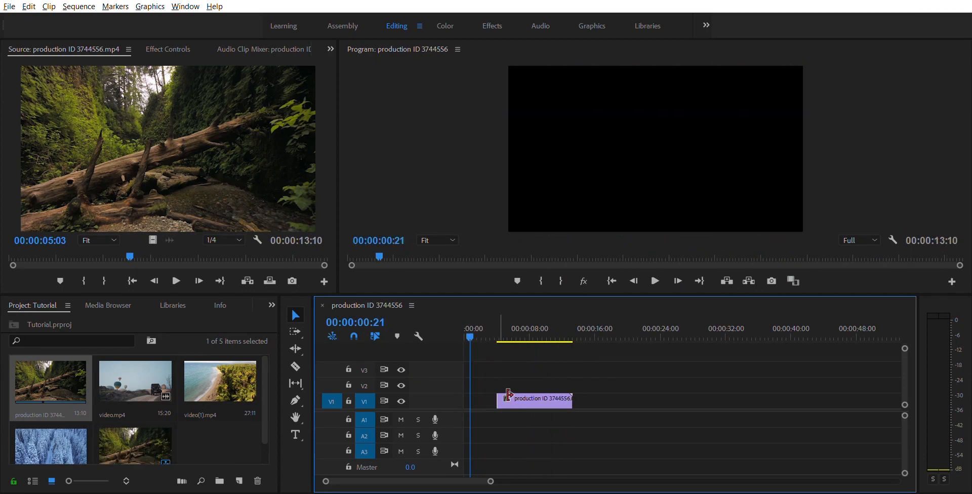
key(ctrl+z)
mouse_move(475, 327)
mouse_down()
mouse_move(562, 328)
mouse_move(459, 326)
mouse_up()
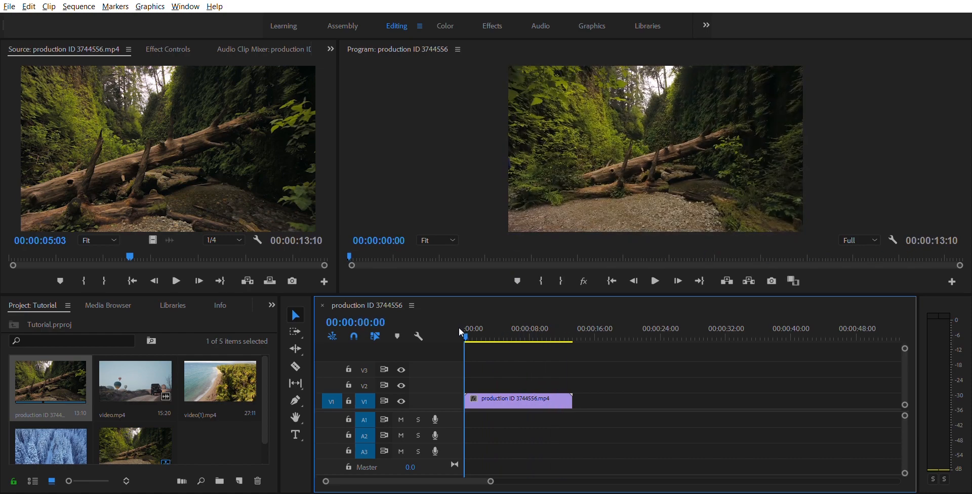
- Place video.mp4 and video(1).mp4 one after another behind the first clip on track V1
drag(125, 362, 572, 385)
drag(548, 326, 628, 329)
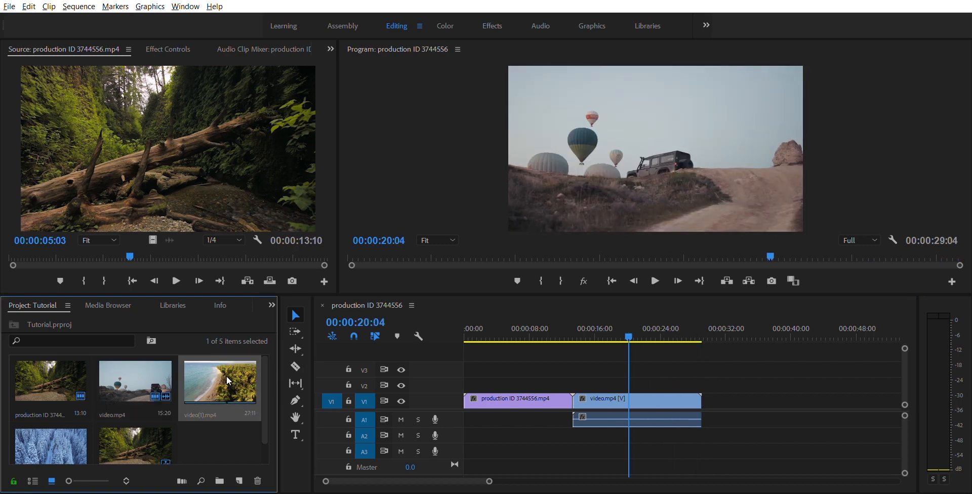
drag(223, 371, 703, 401)
scroll(542, 398, down, 5)
drag(583, 328, 698, 333)
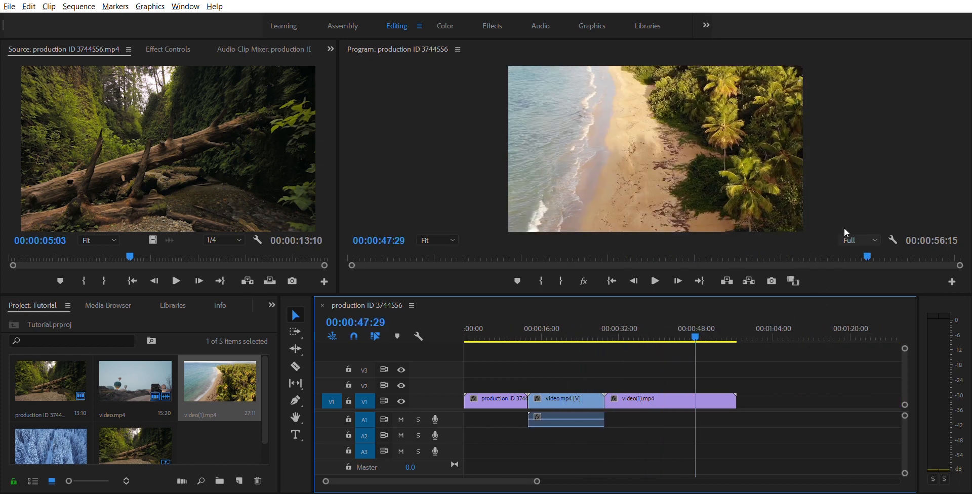
- Set the Program monitor's playback resolution to 1/4 and scrub through the end of video(1).mp4
click(845, 236)
click(858, 265)
drag(703, 325, 730, 324)
- Place Pexels Videos 1858244.mp4 after video(1).mp4 on track V1 and scrub back towards the beginning
scroll(39, 413, down, 1)
drag(39, 413, 744, 393)
drag(737, 329, 445, 341)
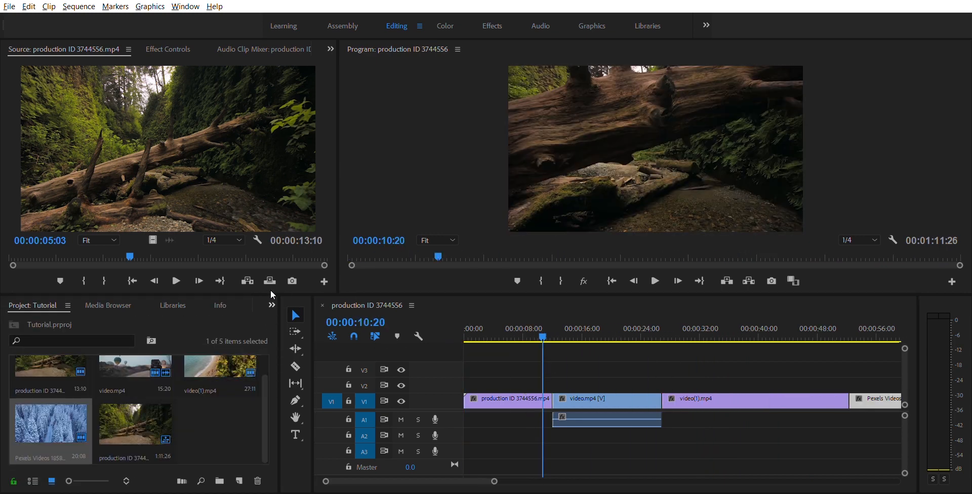
- Apply the Cross Dissolve video transition at the cut between production ID 3744556.mp4 and video.mp4
key(shift+7)
click(8, 390)
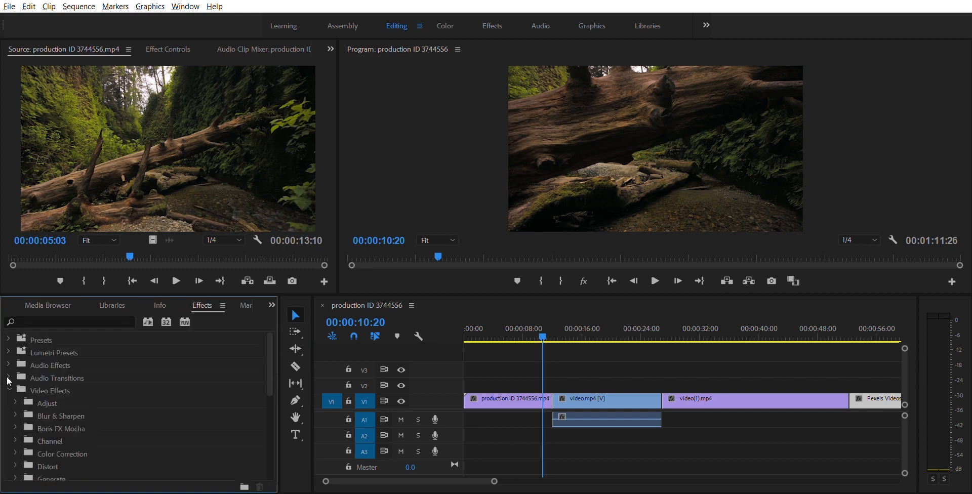
click(9, 388)
click(9, 401)
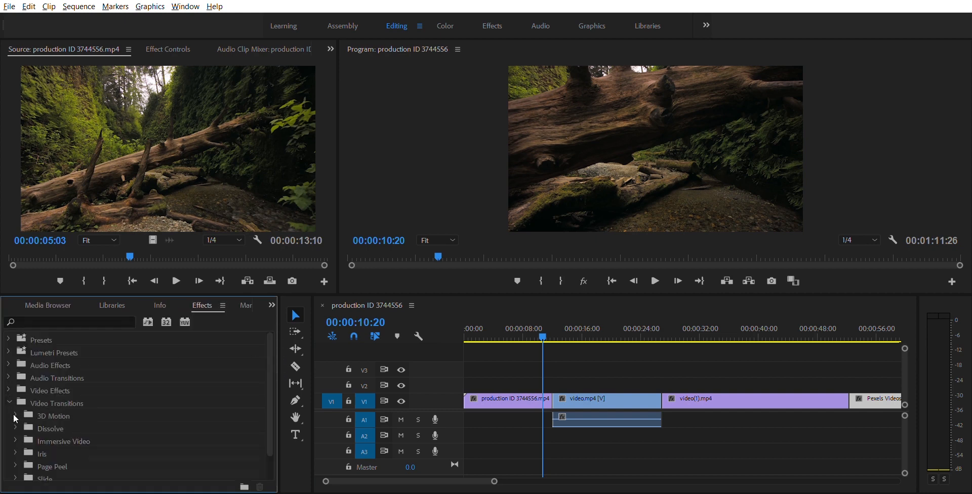
click(15, 428)
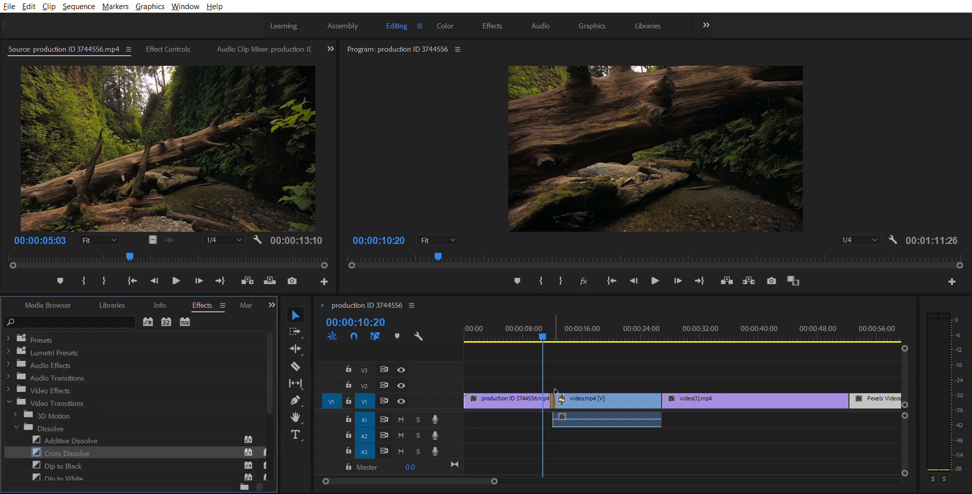
drag(555, 391, 557, 398)
- Lengthen the Cross Dissolve between the first two clips slightly
mouse_move(547, 324)
mouse_down()
mouse_move(561, 324)
mouse_move(551, 326)
mouse_up()
scroll(524, 395, up, 6)
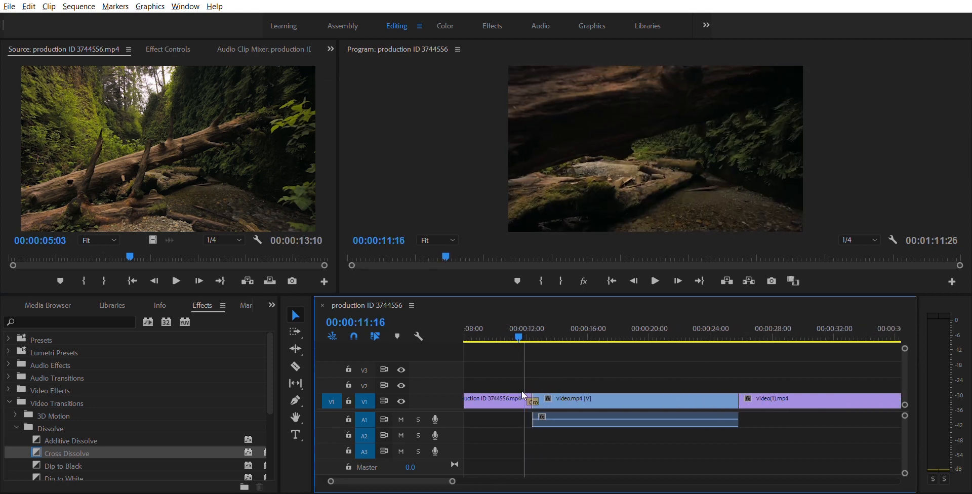
scroll(520, 389, up, 2)
drag(549, 395, 556, 394)
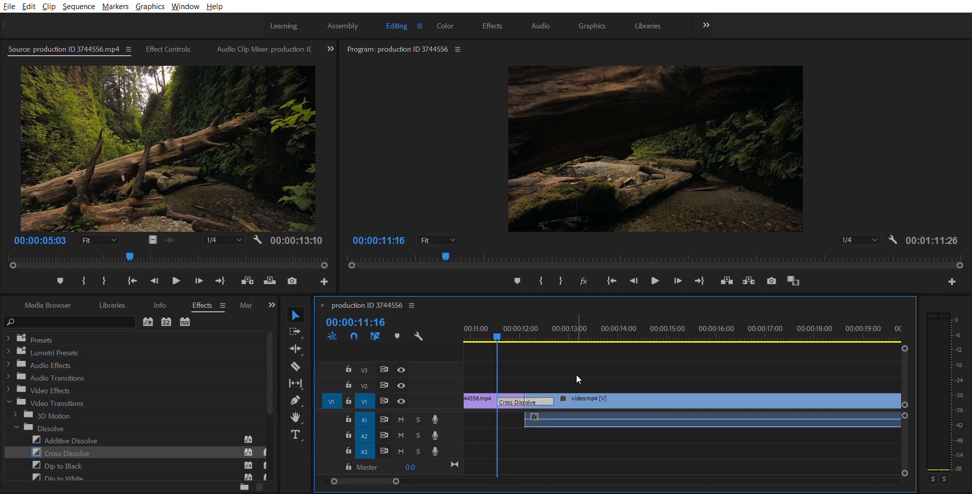
- Play back the Cross Dissolve between production ID 3744556.mp4 and video.mp4 from just before it
scroll(582, 371, down, 3)
click(582, 323)
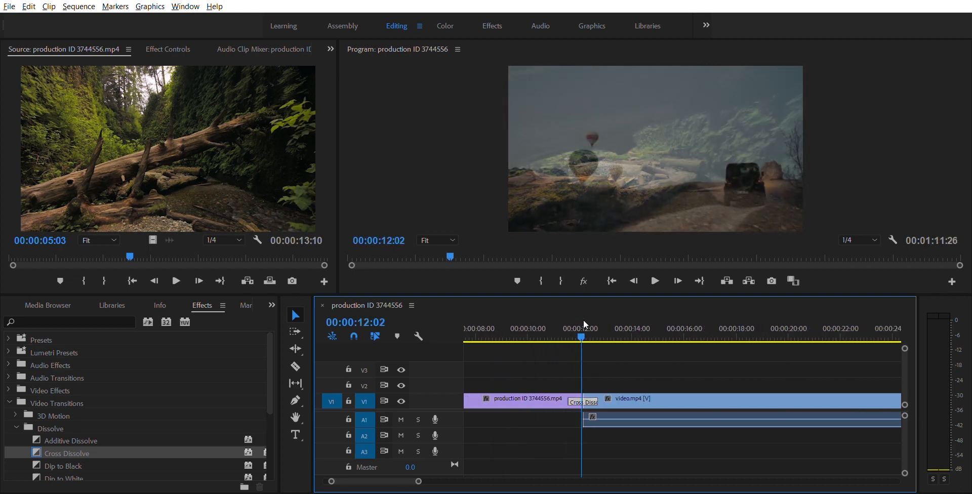
mouse_move(583, 321)
mouse_down()
mouse_move(612, 322)
mouse_move(564, 321)
mouse_up()
key(space)
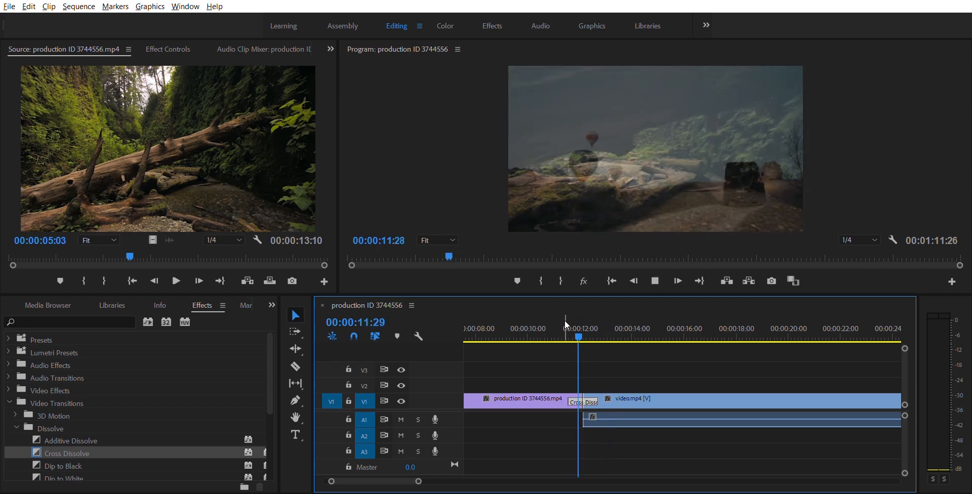
- Apply Cross Dissolve at the cuts before and after video(1).mp4 on track V1
scroll(508, 359, down, 3)
click(703, 328)
drag(210, 452, 663, 429)
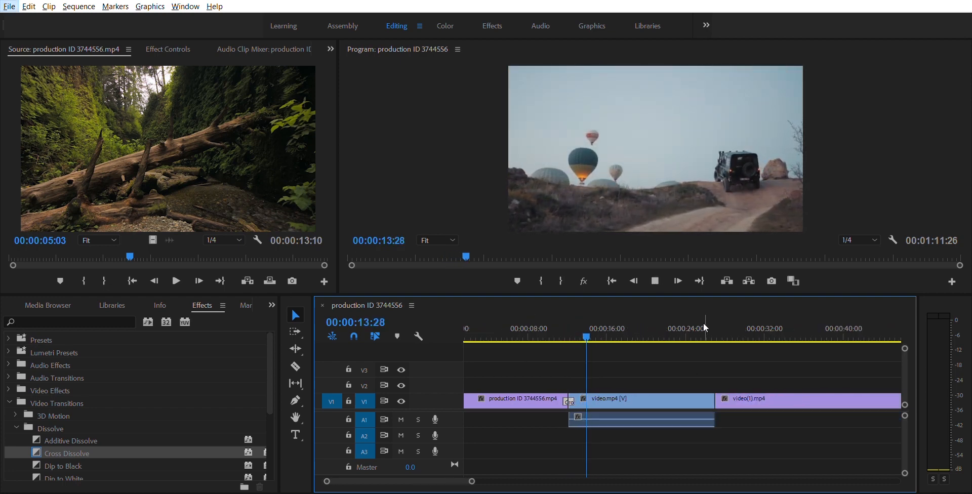
drag(727, 392, 716, 400)
scroll(567, 411, down, 2)
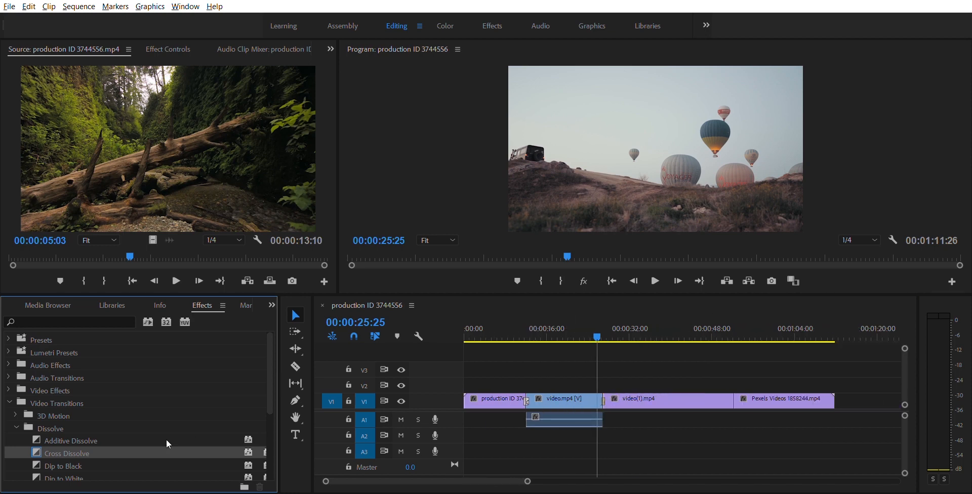
drag(735, 391, 735, 397)
- Preview the Cross Dissolve between video.mp4 and video(1).mp4 and try to lengthen it
key(space)
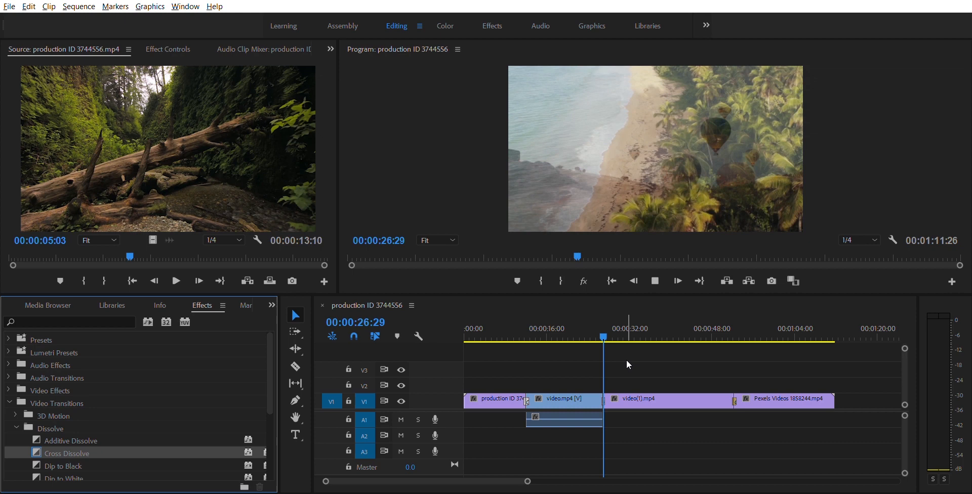
click(603, 334)
key(=)
click(516, 333)
key(=)
key(=)
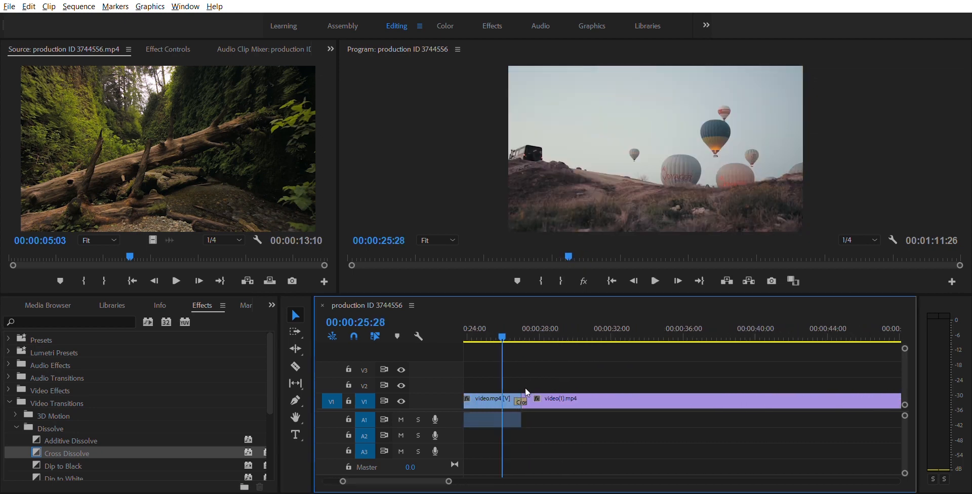
drag(523, 397, 533, 394)
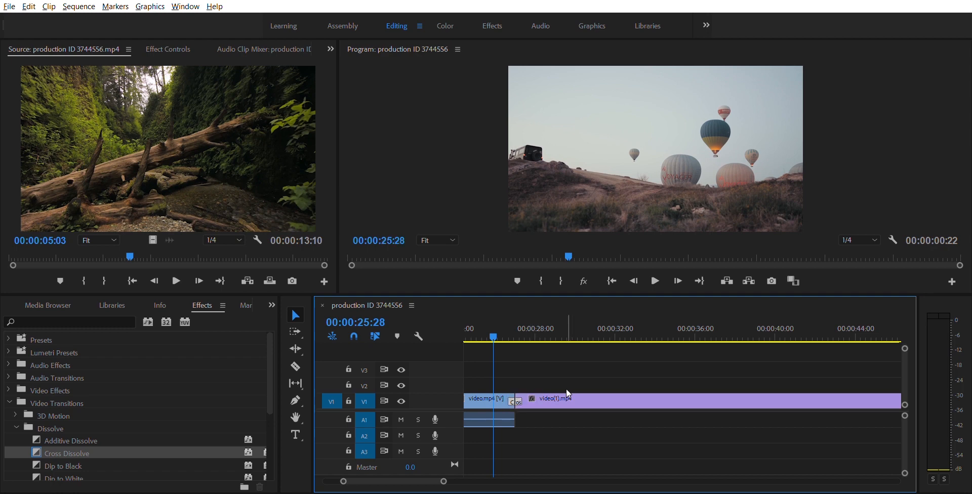
- Play back the Cross Dissolve between video(1).mp4 and Pexels Videos 1858244.mp4 from just before it
key(minus)
key(minus)
key(minus)
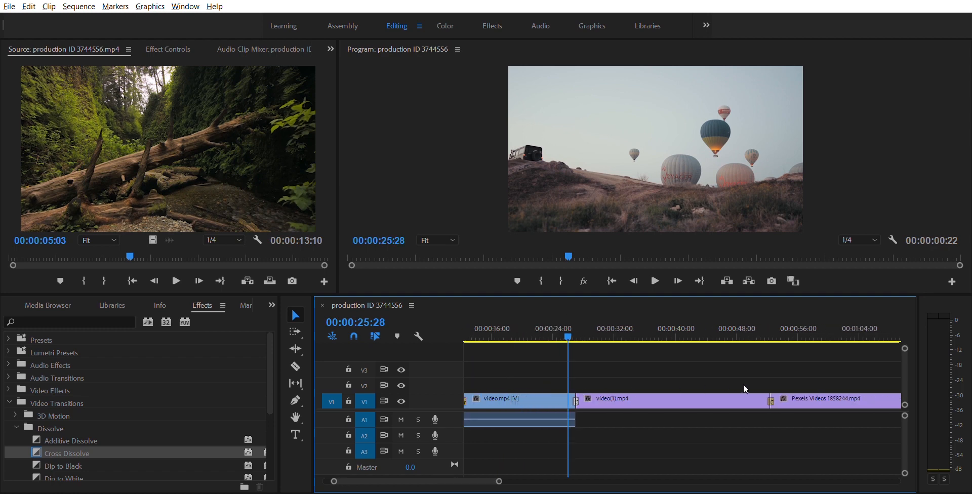
click(761, 324)
key(space)
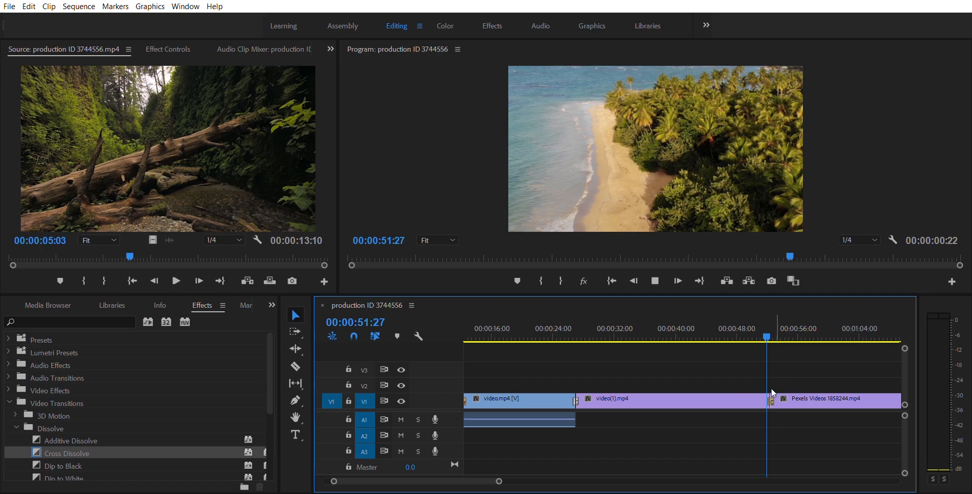
- Lengthen the Cross Dissolve between video(1).mp4 and Pexels Videos 1858244.mp4 slightly on both sides and play it back
key(equal)
key(equal)
key(equal)
key(equal)
key(equal)
key(equal)
key(equal)
key(equal)
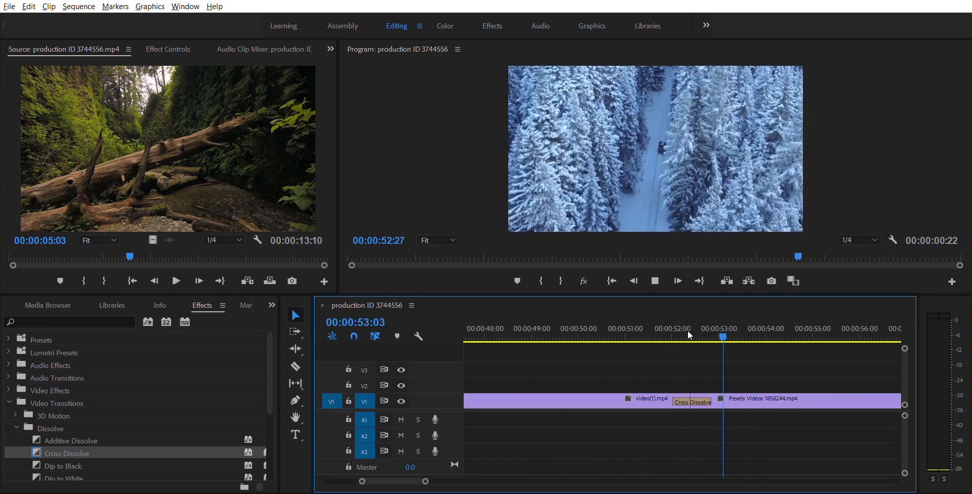
click(646, 328)
drag(714, 393, 727, 395)
key(space)
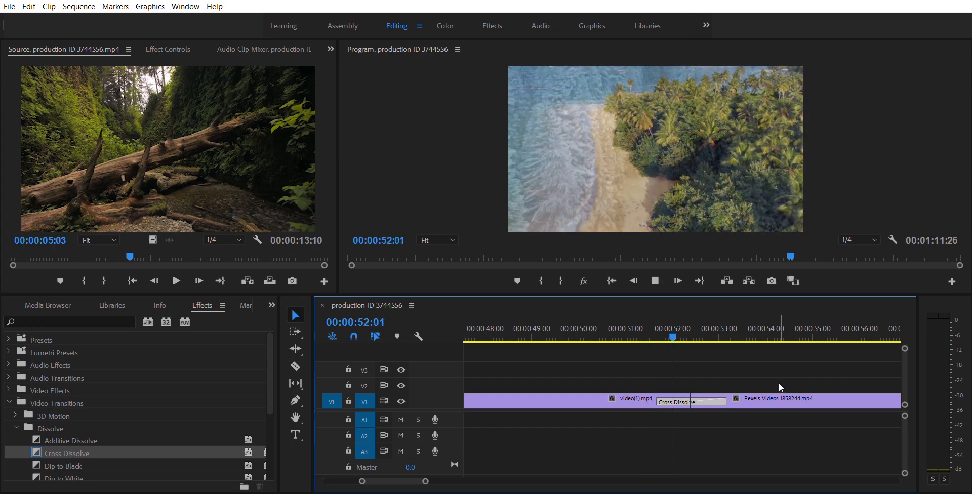
- Apply the Dip to Black transition at the end of Pexels Videos 1858244.mp4 on track V1
key(minus)
key(minus)
key(minus)
key(minus)
key(minus)
key(minus)
key(minus)
key(minus)
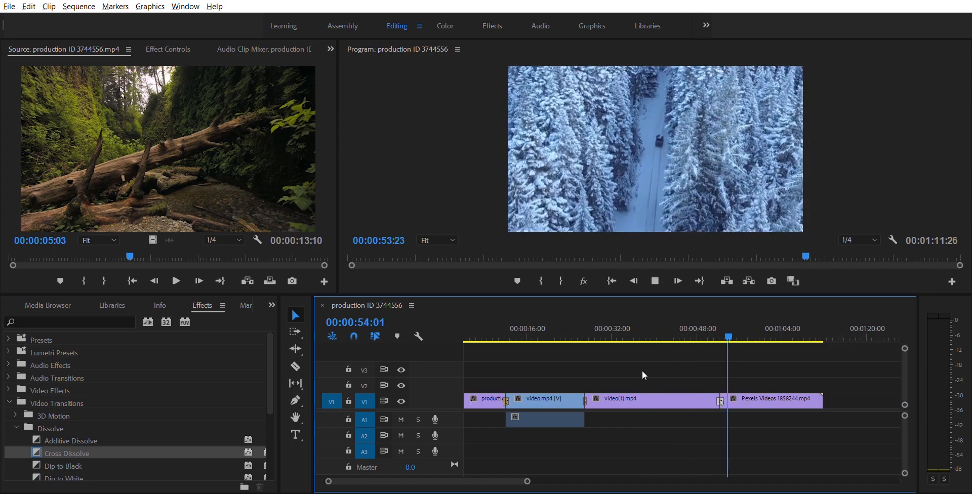
key(minus)
click(681, 324)
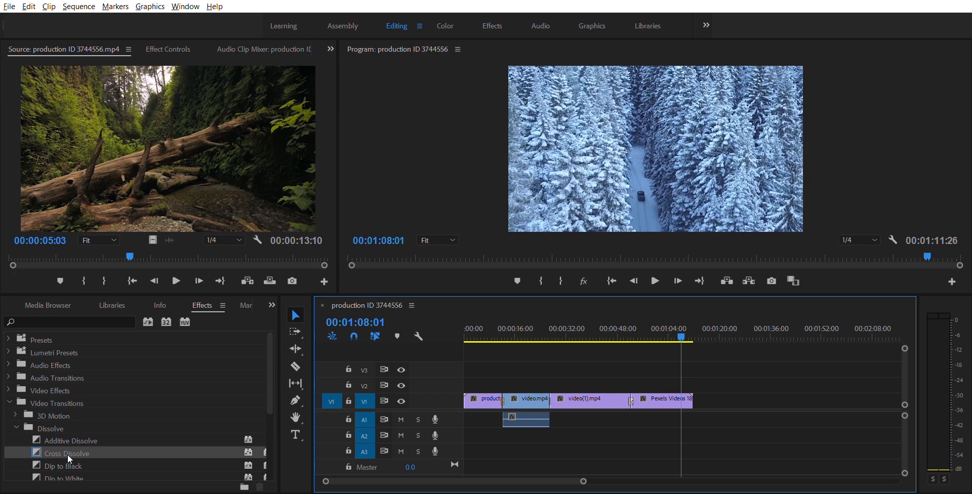
drag(69, 459, 176, 467)
drag(688, 410, 688, 398)
- Play back the Dip to Black at the end of the sequence
key(=)
click(615, 322)
key(space)
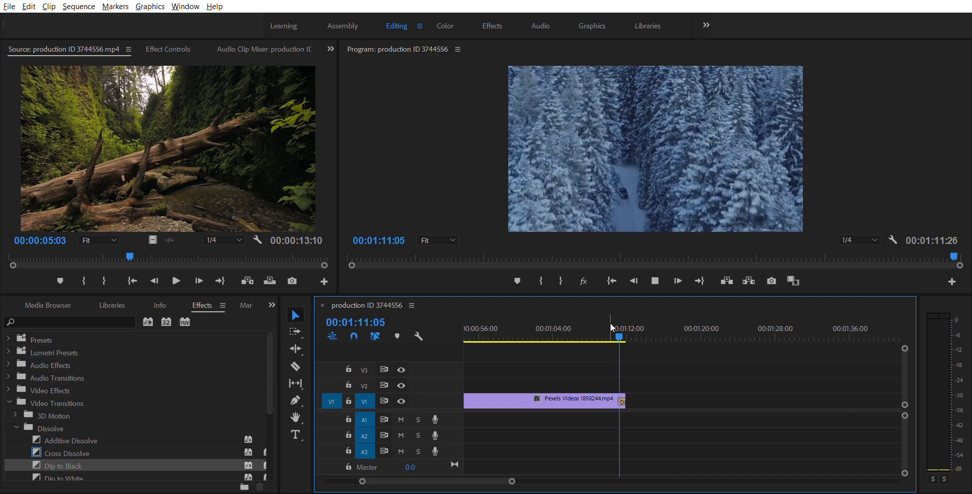
click(609, 323)
- Apply Dip to Black at the start of production ID 3744556.mp4 and play back the fade-in
drag(446, 471, 294, 475)
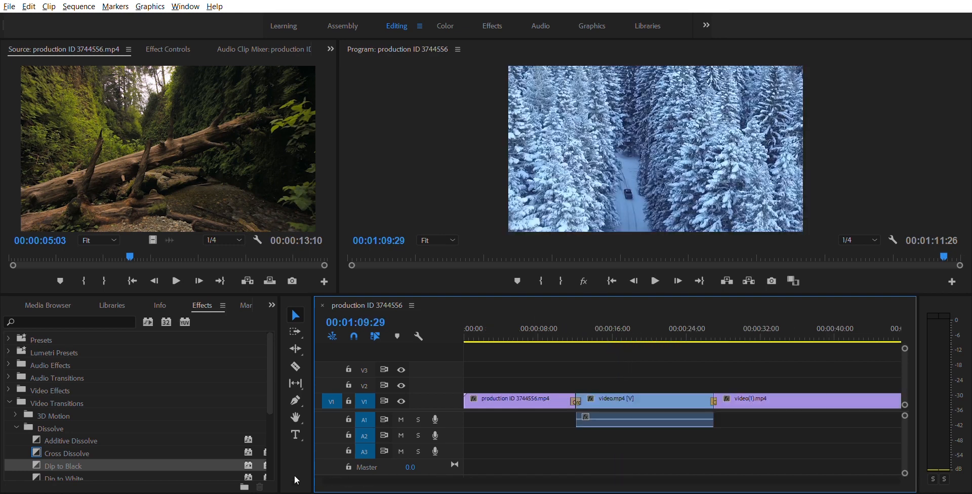
drag(476, 321, 448, 321)
click(116, 461)
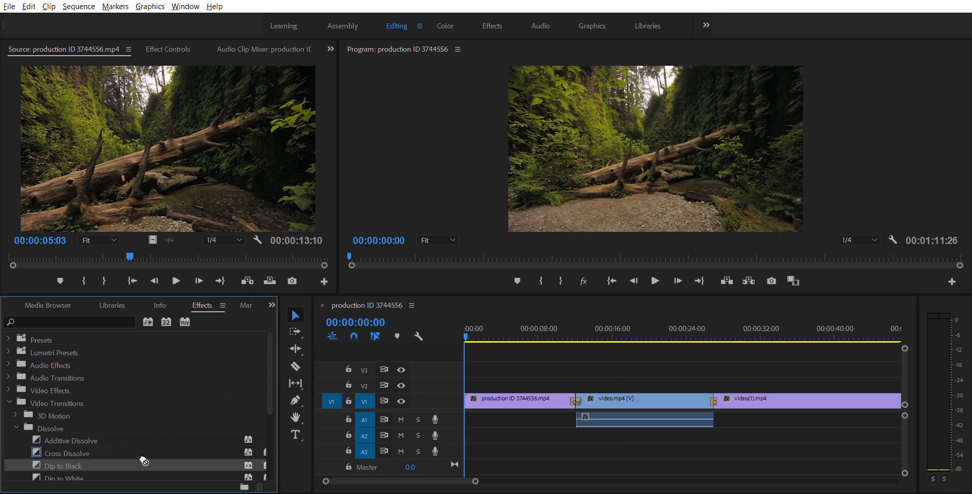
drag(466, 399, 467, 399)
key(space)
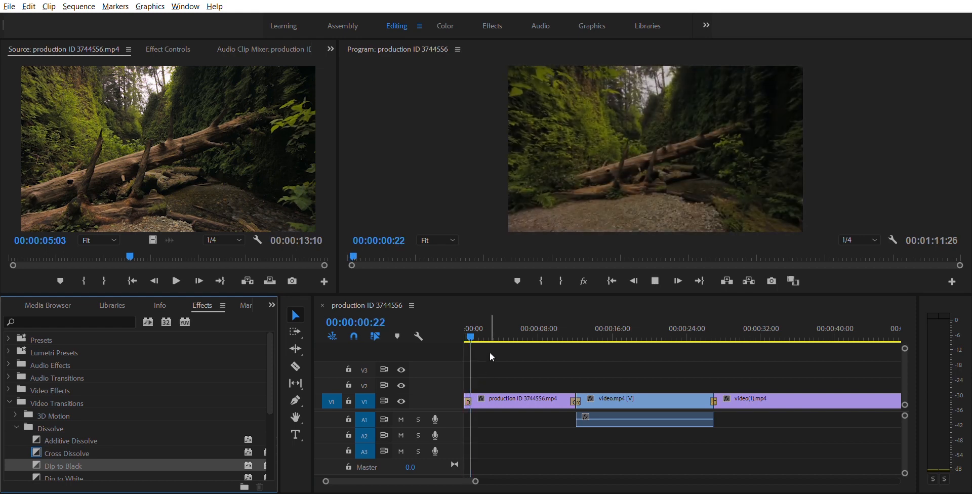
scroll(501, 362, down, 5)
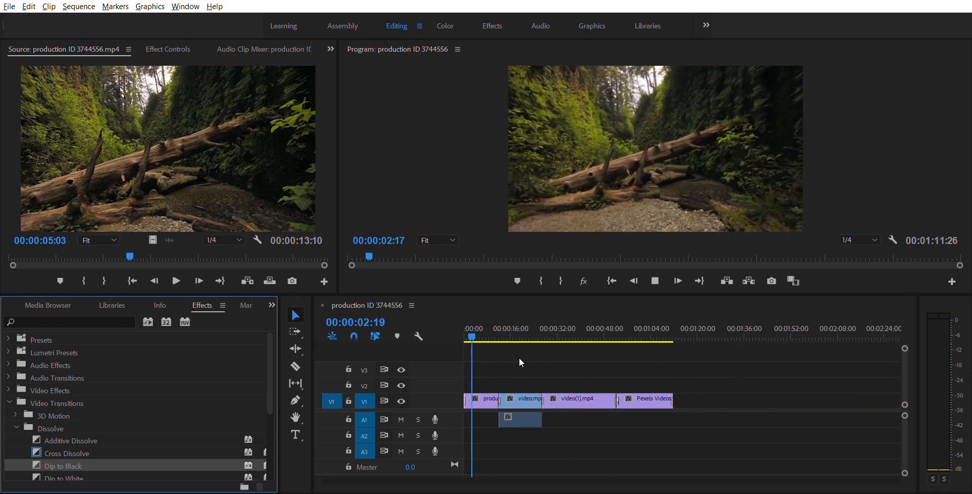
- Add the text "Travel" over the first clip at 00:00:02:12 and move it near the centre of the frame
click(471, 329)
click(297, 427)
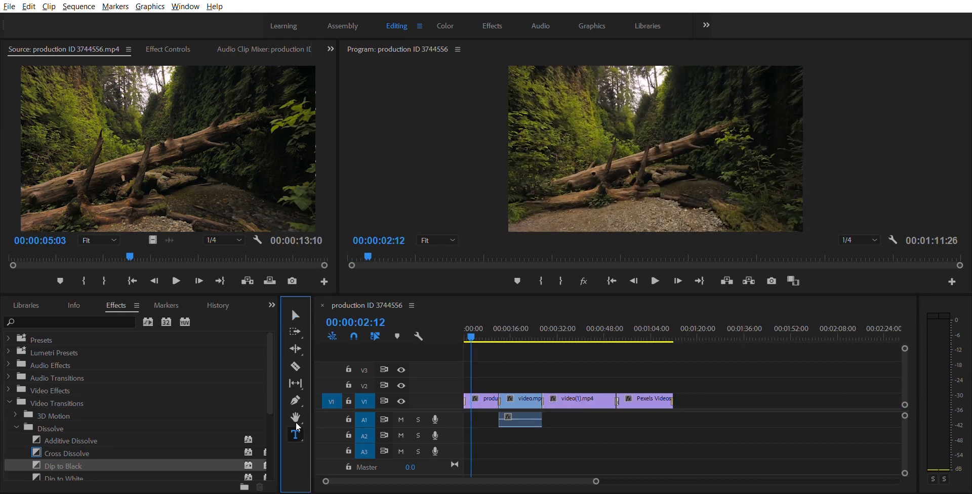
click(619, 129)
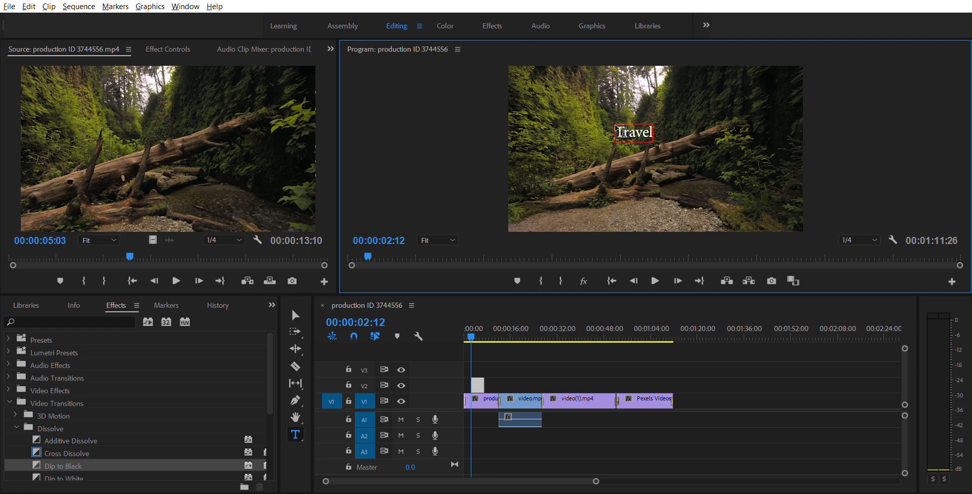
click(511, 356)
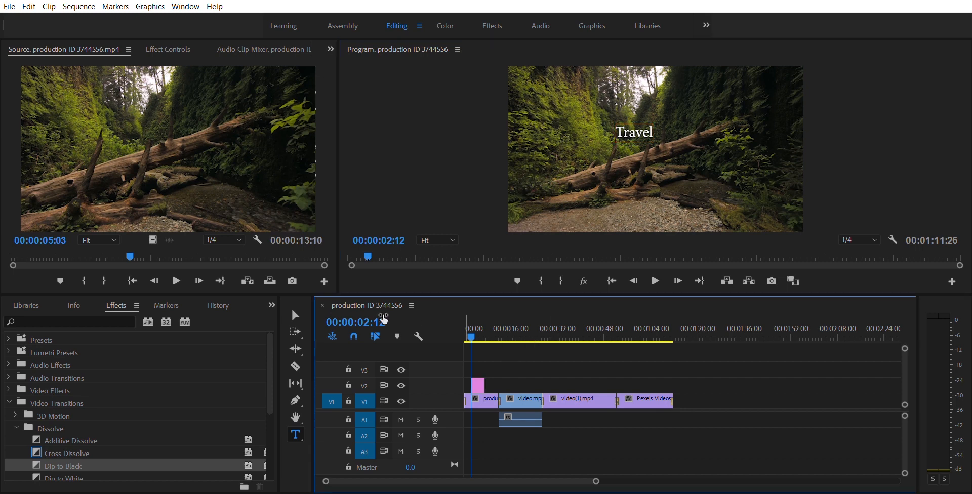
click(296, 315)
drag(634, 123, 645, 141)
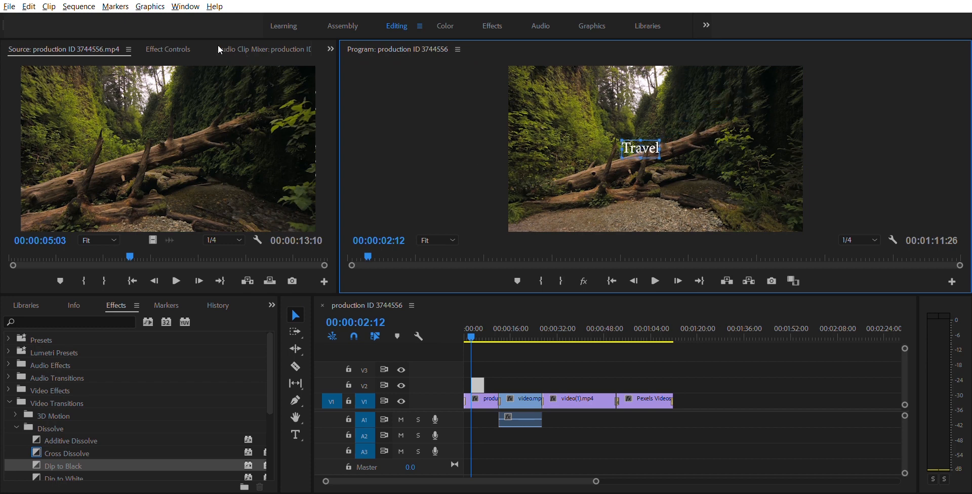
- Set the Travel text's font size to 161 and recentre the text in the frame
click(183, 49)
scroll(291, 142, down, 5)
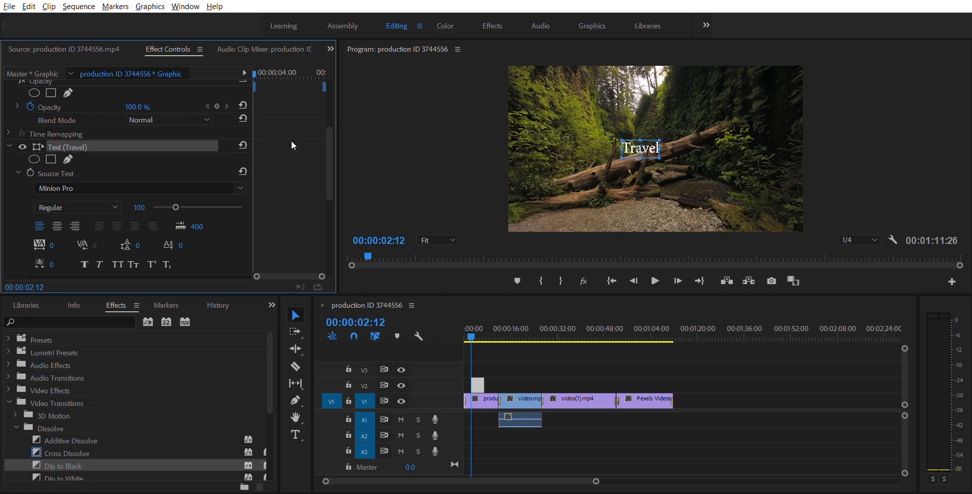
scroll(292, 142, down, 1)
mouse_move(175, 168)
mouse_down()
mouse_move(198, 167)
mouse_move(187, 169)
mouse_up()
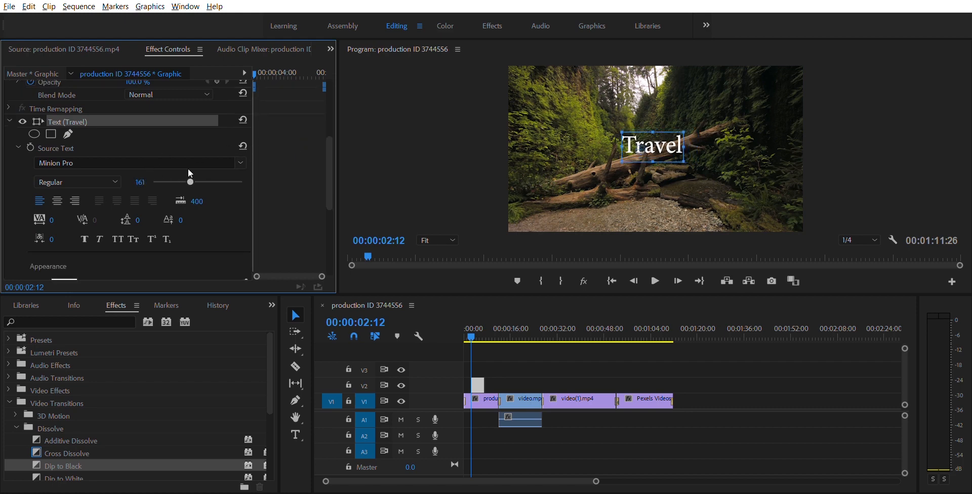
drag(663, 142, 658, 145)
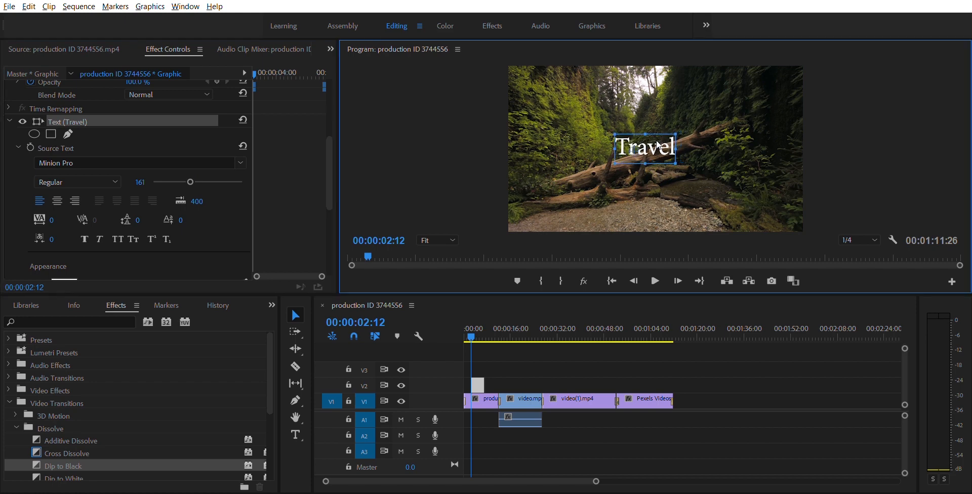
- Change the Travel text's font to Beautiful People Personal Use
click(152, 159)
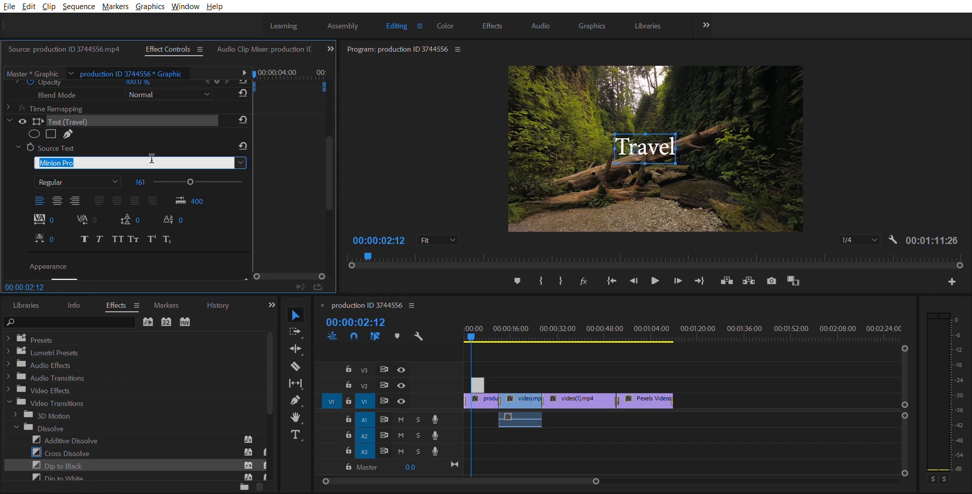
text(bea)
key(Return)
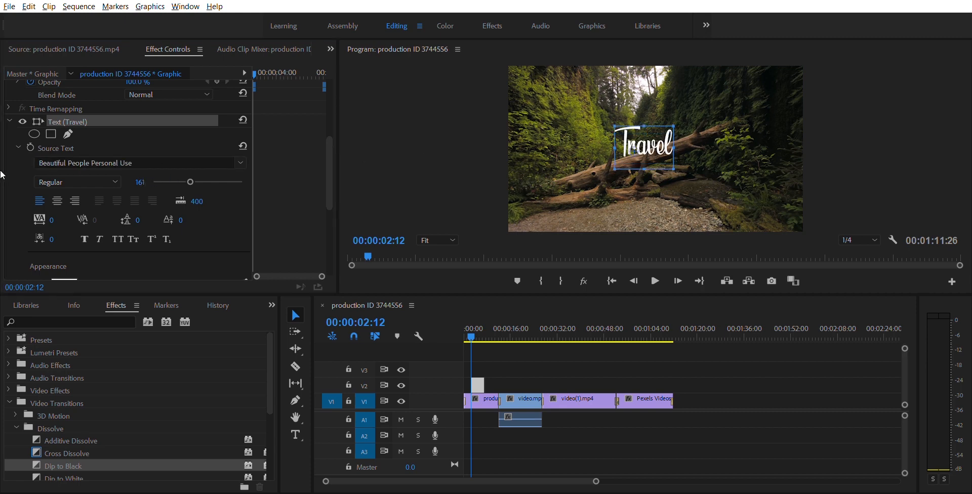
- Try All Caps on the Travel text and undo it
scroll(21, 201, down, 1)
click(117, 213)
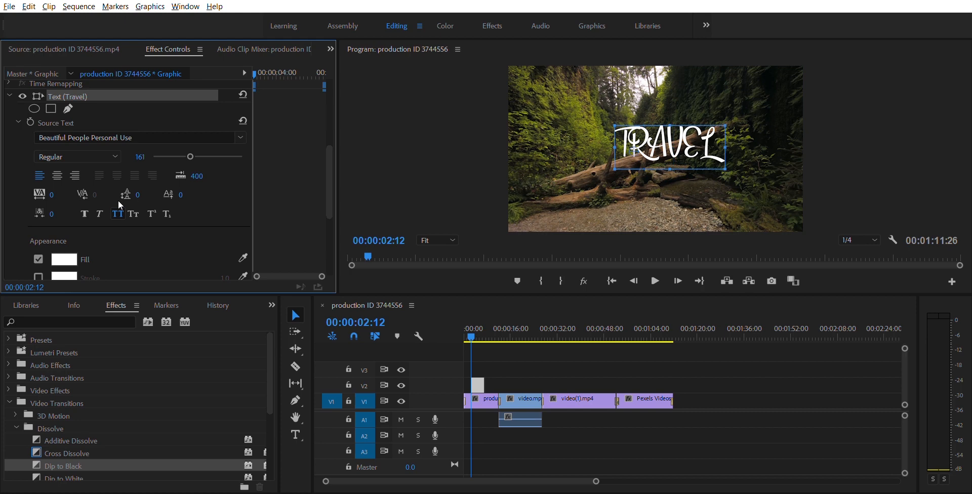
key(ctrl+z)
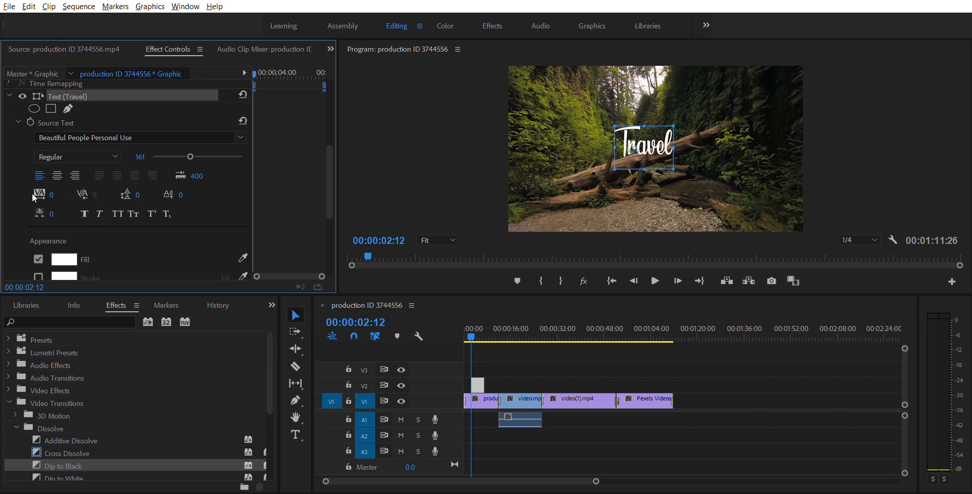
- Look through the Travel text's appearance and transform settings, trying the Shadow option and switching it back off
scroll(24, 190, down, 2)
scroll(11, 214, down, 4)
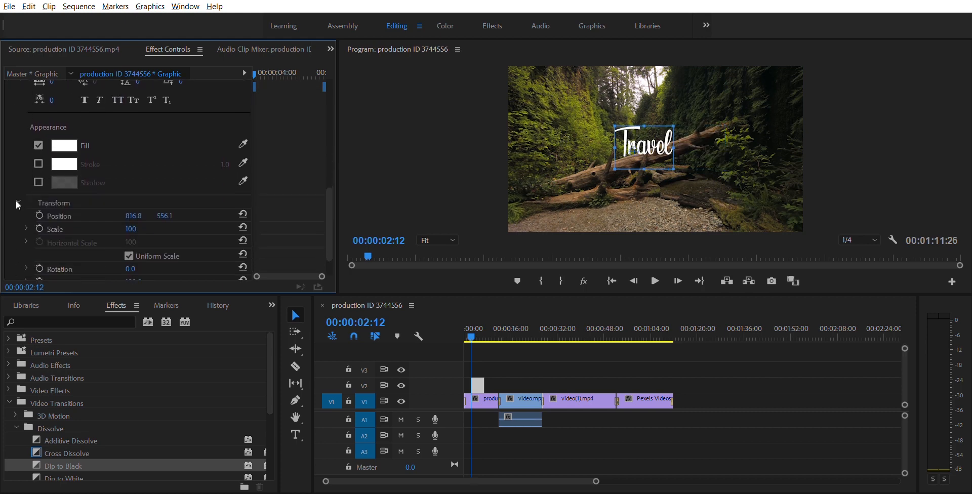
scroll(17, 200, up, 3)
scroll(17, 200, up, 2)
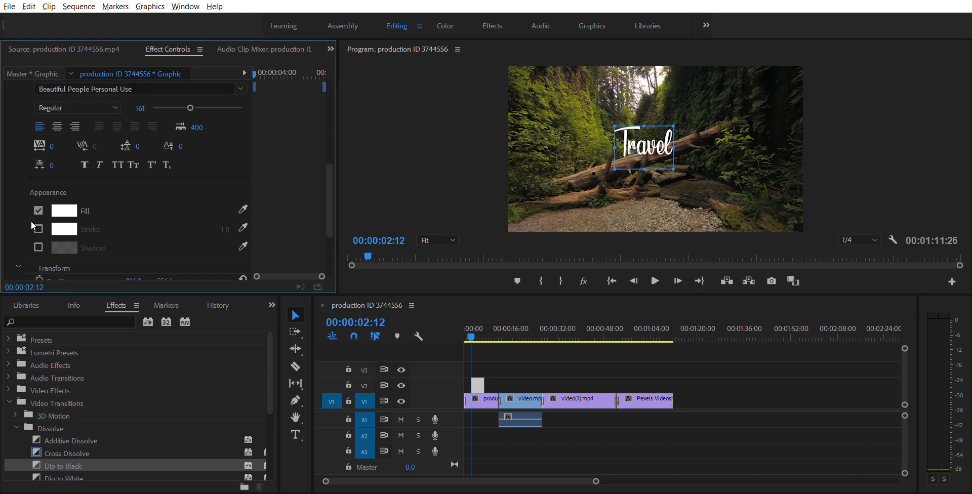
click(38, 247)
scroll(31, 227, down, 3)
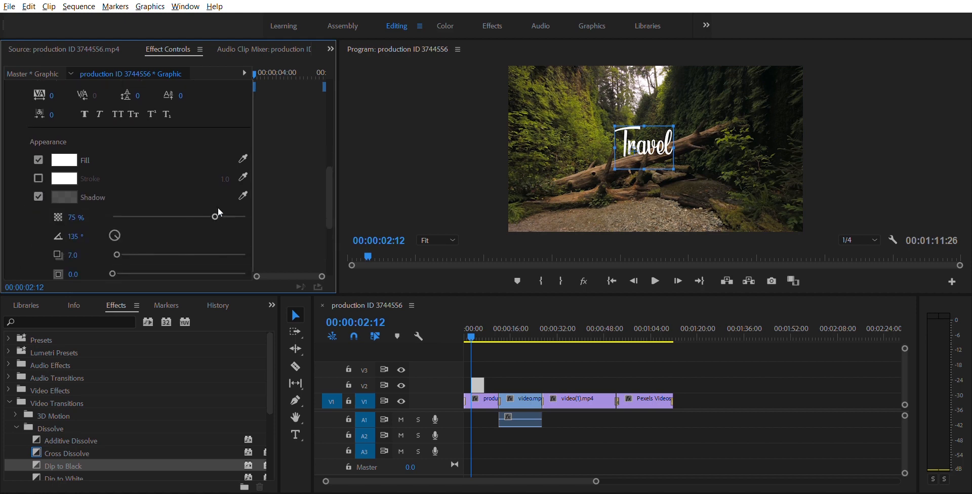
click(39, 196)
scroll(38, 184, down, 1)
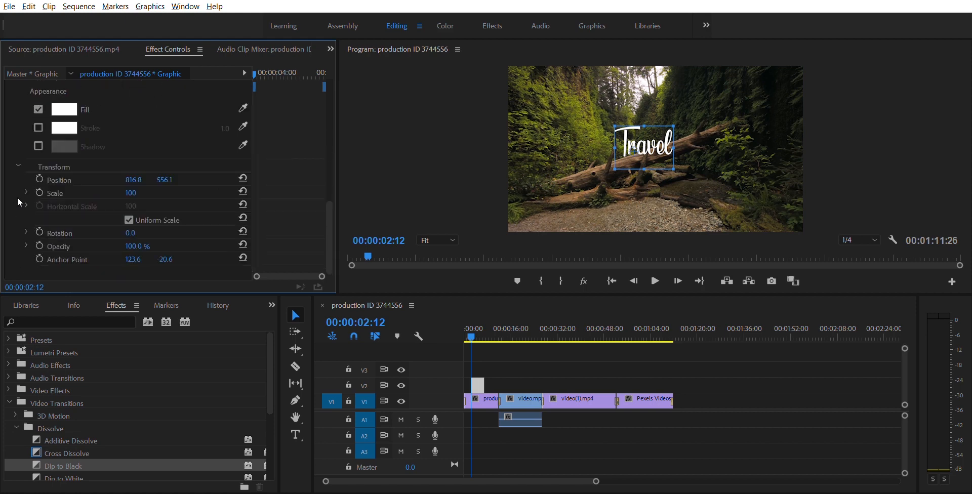
scroll(19, 193, up, 8)
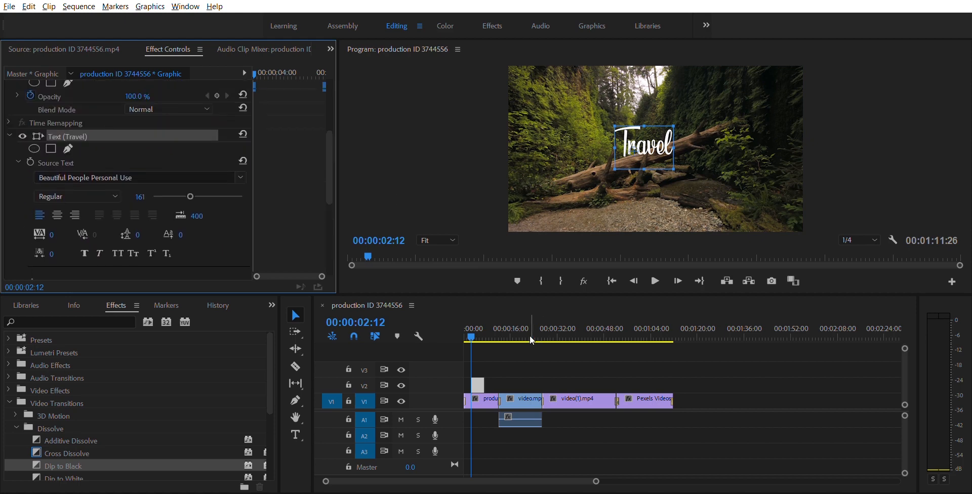
- Extend the end of the Travel title clip on track V2 to about 9.5 seconds on the timeline
click(478, 384)
scroll(486, 381, up, 4)
scroll(501, 354, up, 3)
mouse_move(497, 320)
mouse_down()
mouse_move(481, 320)
mouse_move(526, 324)
mouse_move(510, 329)
mouse_up()
drag(536, 377, 549, 376)
click(516, 385)
- Set an Opacity keyframe of 0% for the Travel title clip at its start, 00:00:02:10
drag(510, 324, 486, 319)
click(502, 369)
click(534, 382)
scroll(298, 145, down, 3)
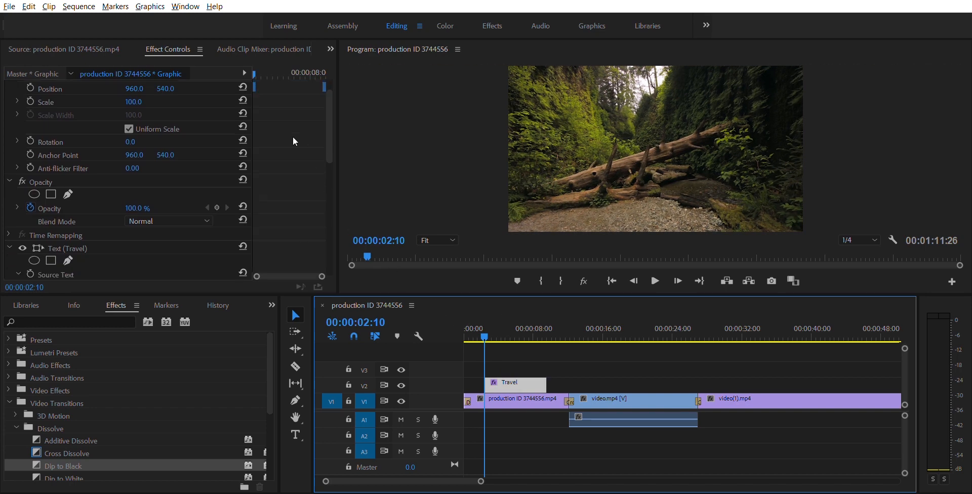
click(216, 169)
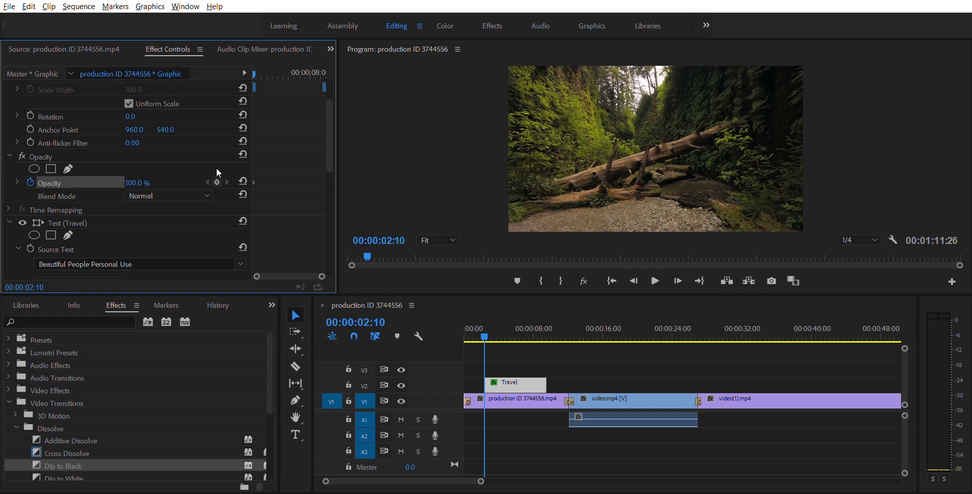
click(144, 174)
text(0)
key(Return)
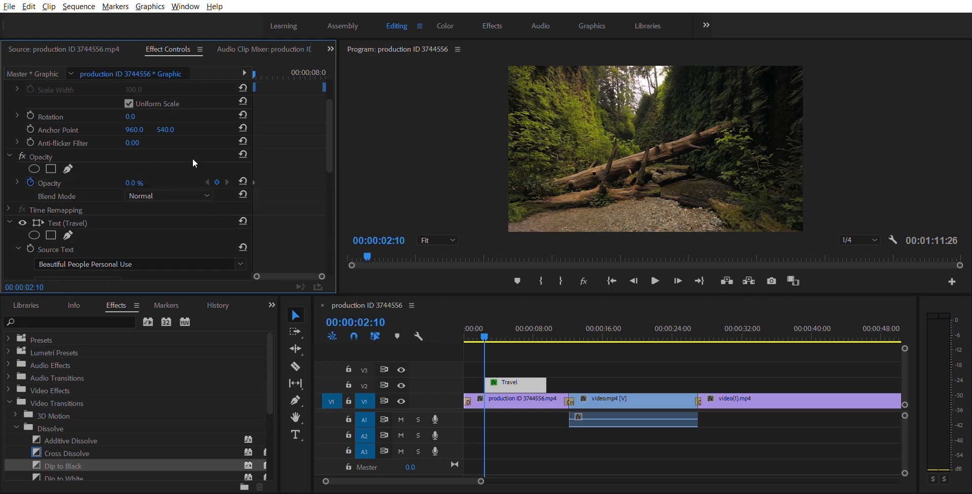
- Set an Opacity keyframe of 100% for the Travel title clip at 00:00:03:21 and play back the fade-in
click(494, 321)
key(space)
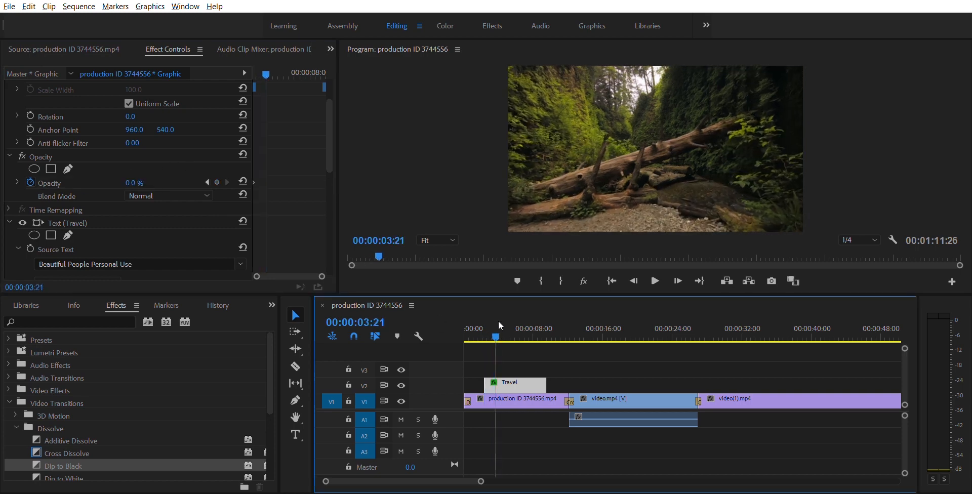
click(143, 178)
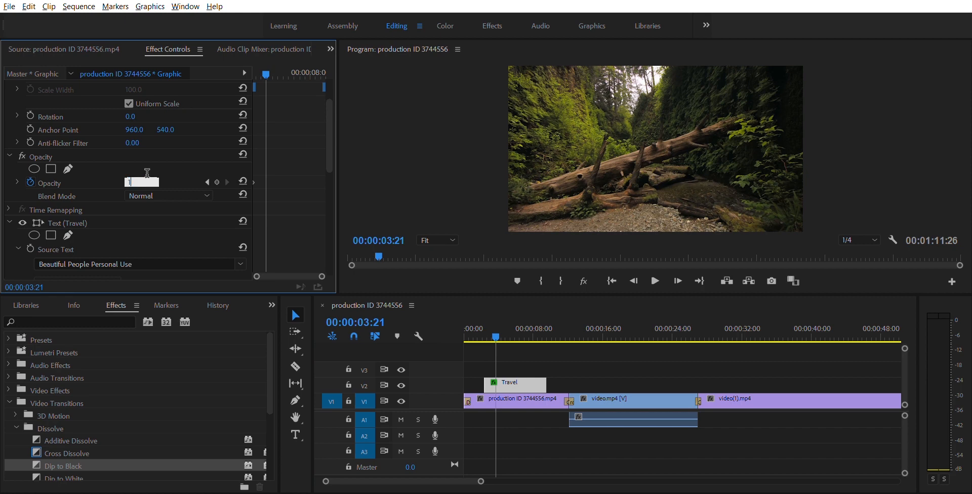
key(Return)
click(476, 324)
key(space)
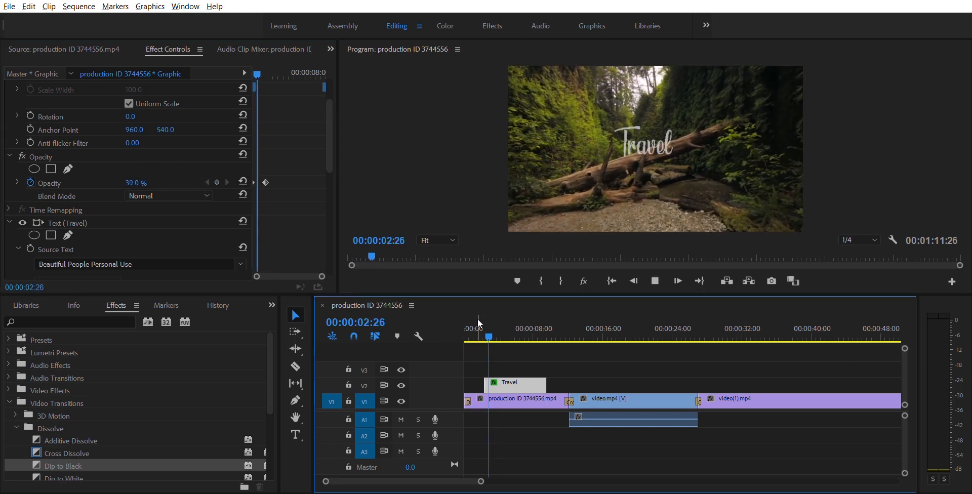
key(space)
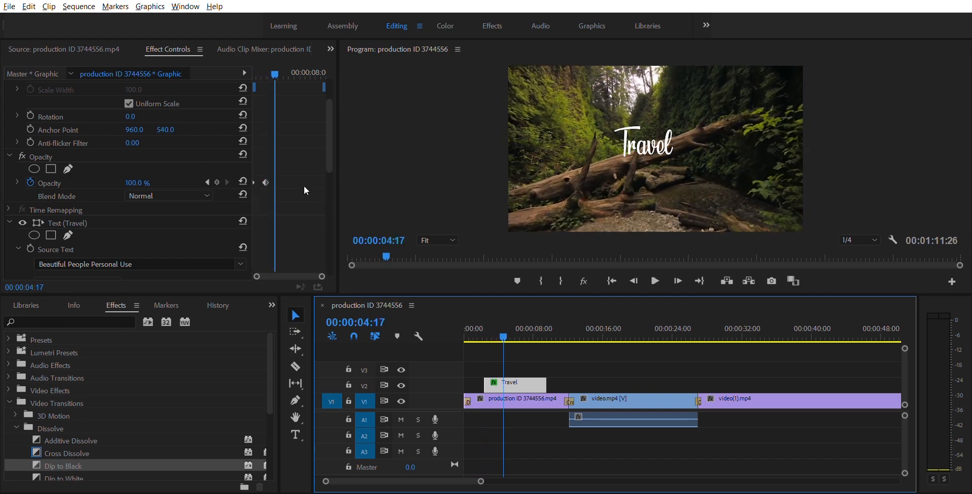
- Lengthen the Travel title's fade-in by moving its 100% Opacity keyframe to about 00:00:04:17, and play the result
click(269, 168)
click(478, 326)
key(space)
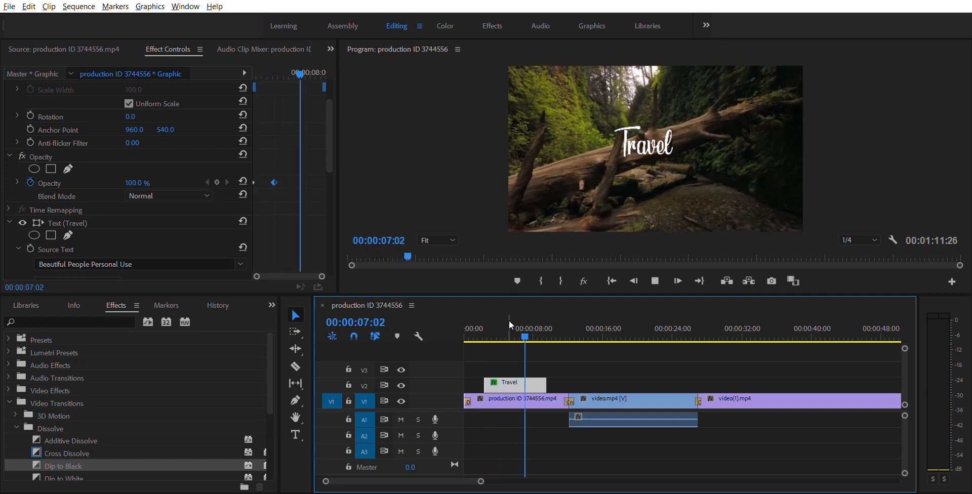
key(space)
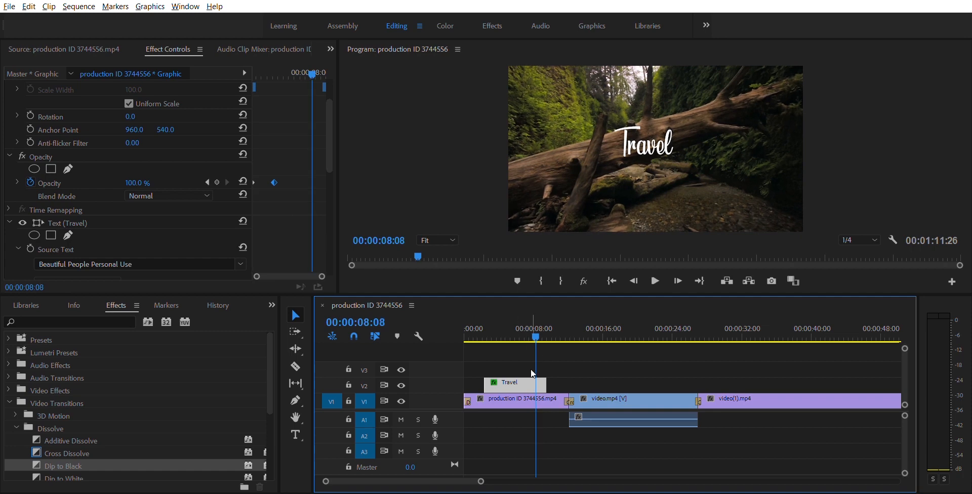
- Add an Opacity keyframe that holds the Travel title clip at 100% at 00:00:08:08
click(542, 355)
click(535, 381)
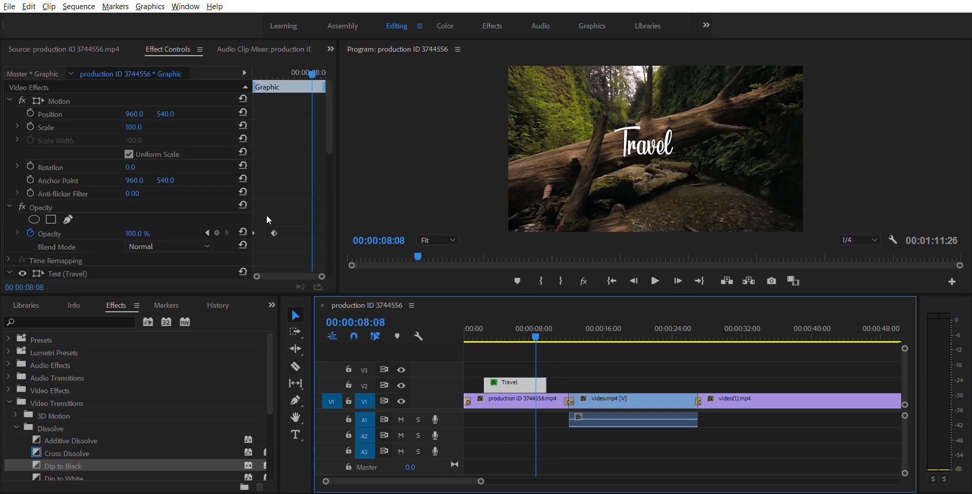
click(217, 232)
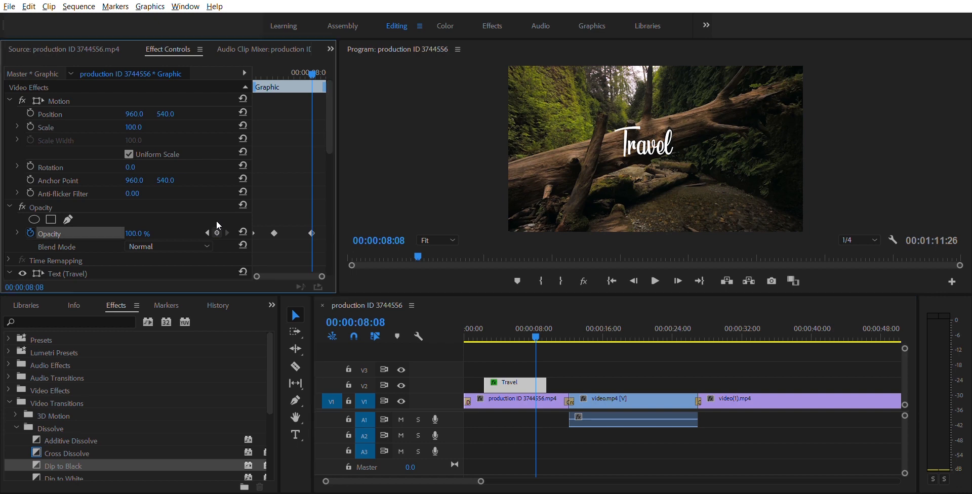
- Set the Travel title's Opacity to 0% at the clip's end, 00:00:09:14, and play back the fade-out
click(545, 324)
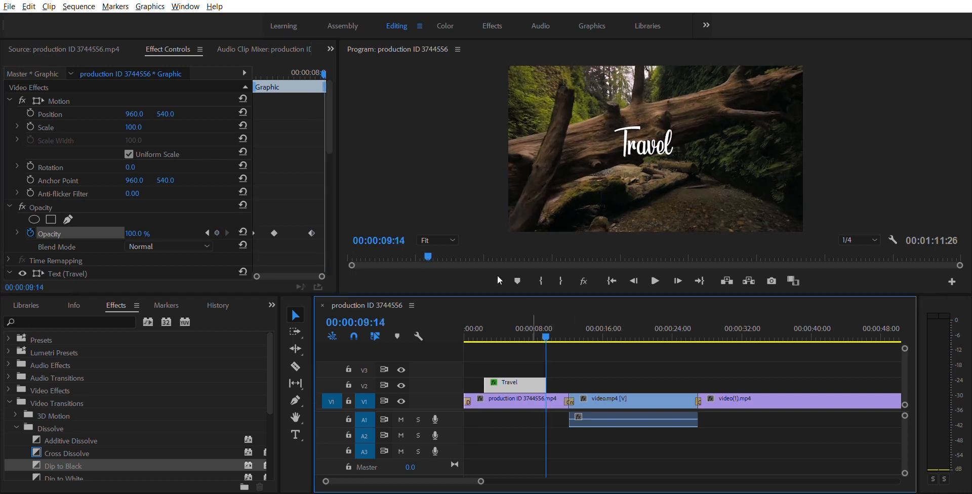
click(142, 225)
text(0)
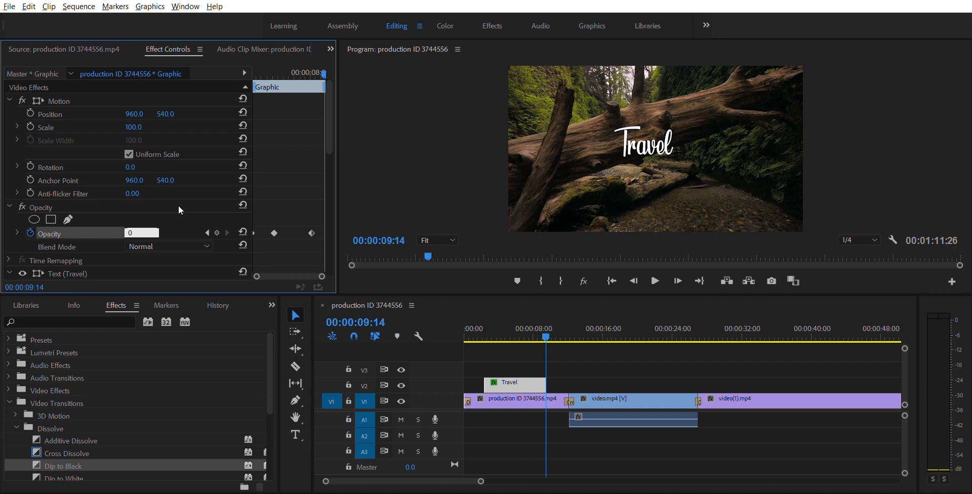
key(Return)
click(527, 317)
key(space)
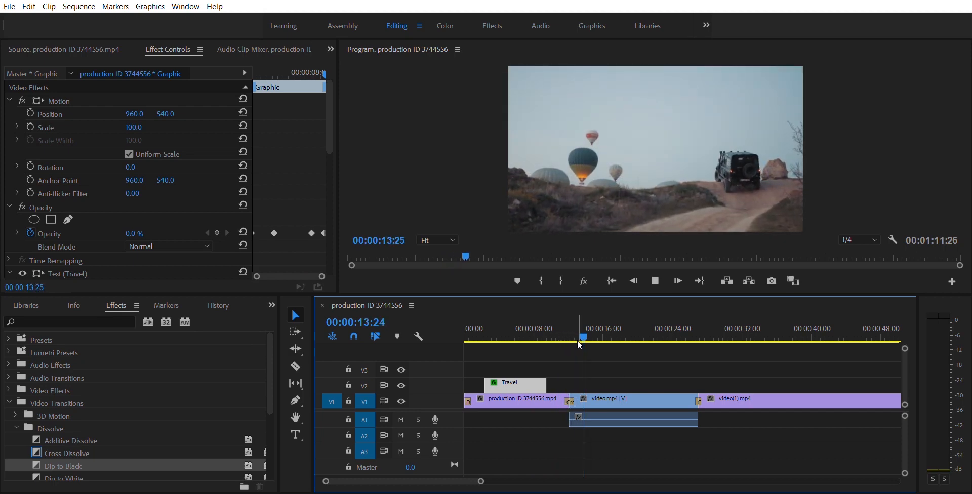
- Import the Dark (Epic Music) MP3 file and place it on audio track A2 at the start of the sequence
scroll(575, 344, down, 3)
drag(523, 323, 607, 324)
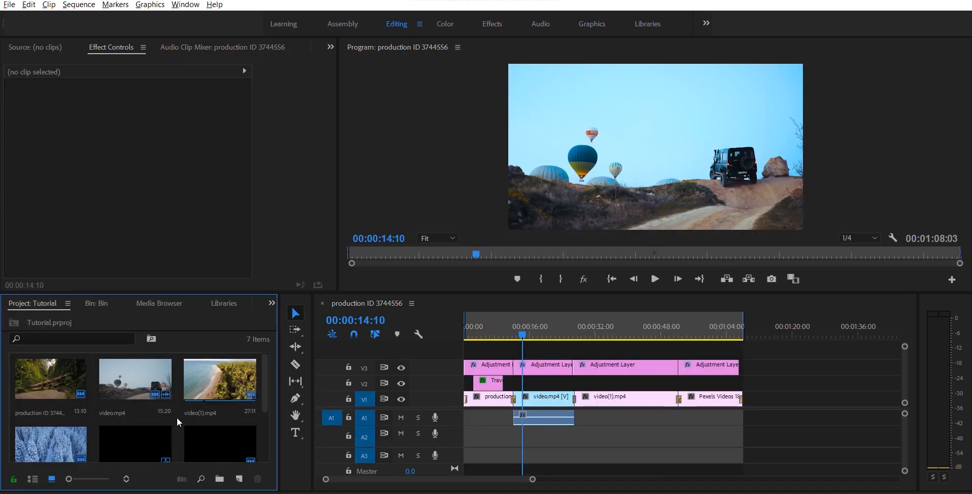
double_click(176, 418)
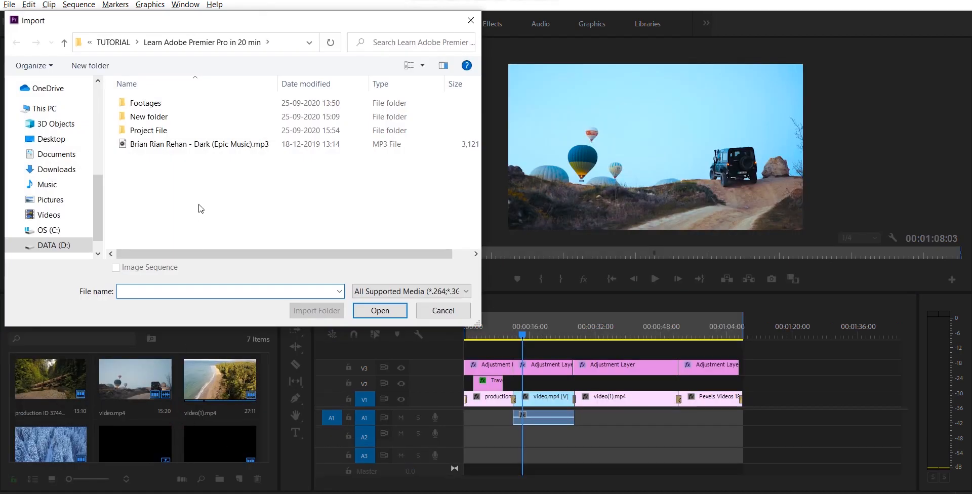
double_click(225, 146)
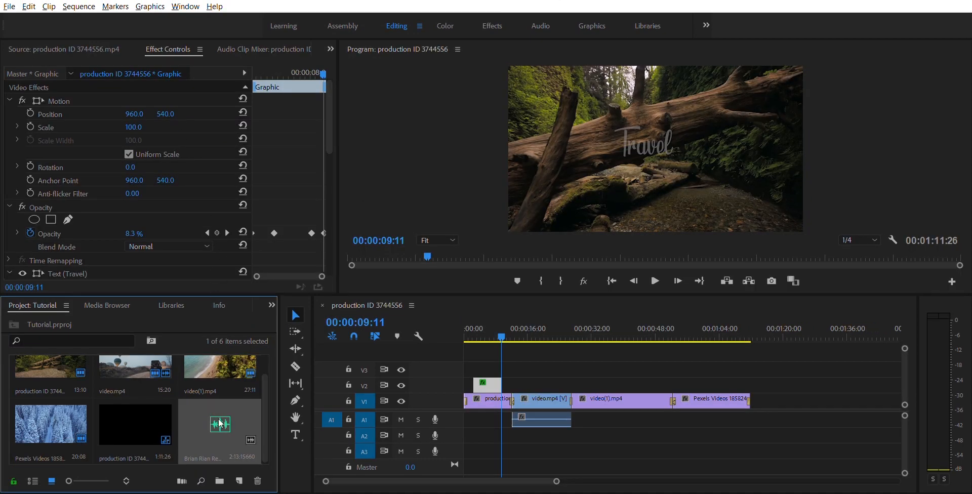
drag(221, 424, 482, 432)
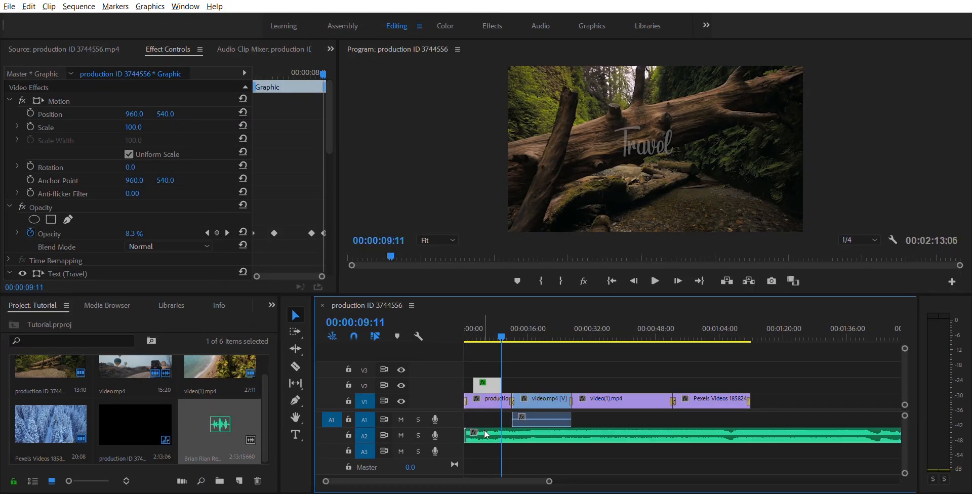
scroll(484, 406, down, 5)
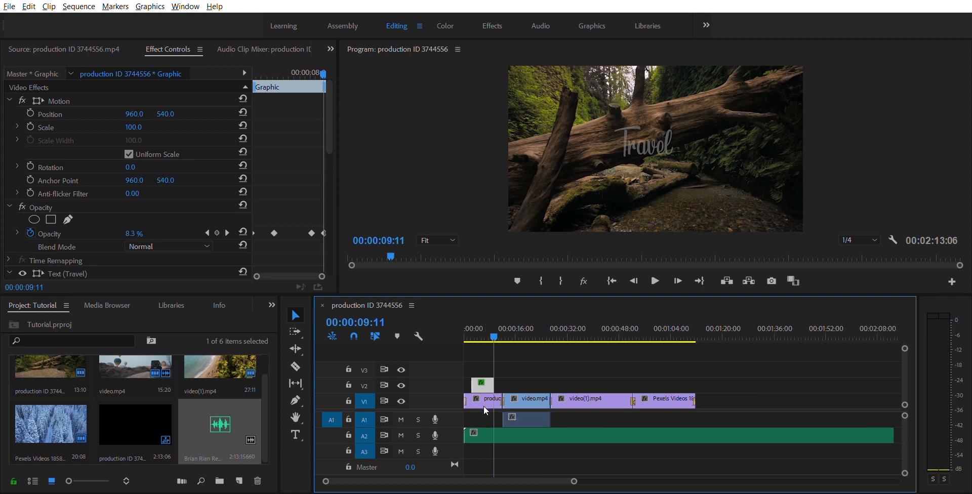
- Play the sequence from its start with the music and increase the height of audio track A2
drag(475, 336, 454, 323)
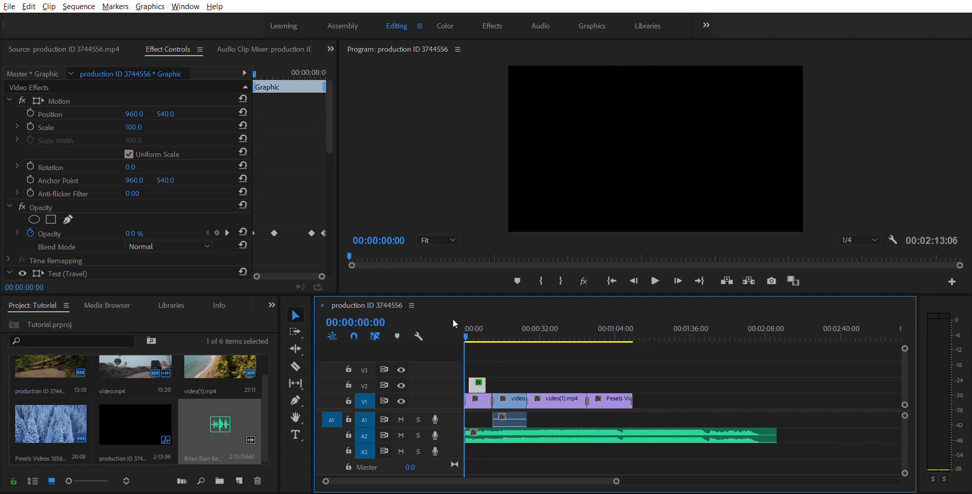
key(space)
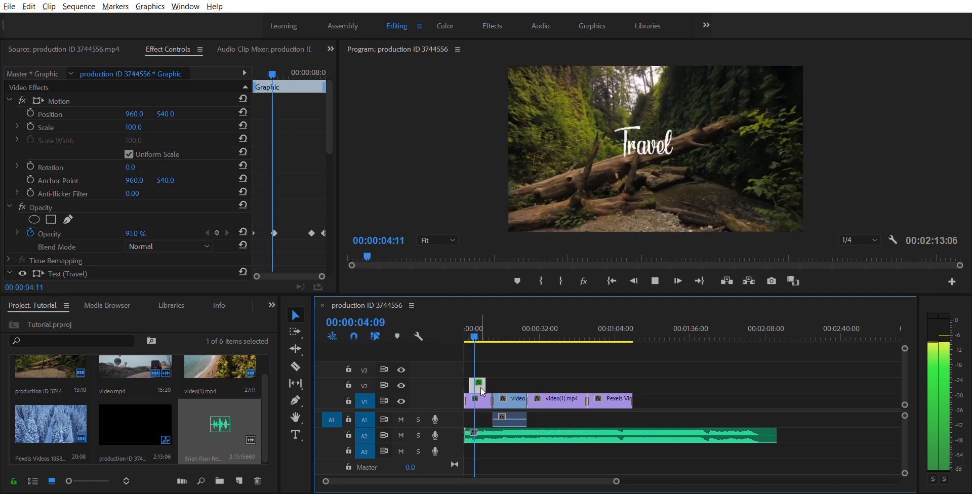
key(=)
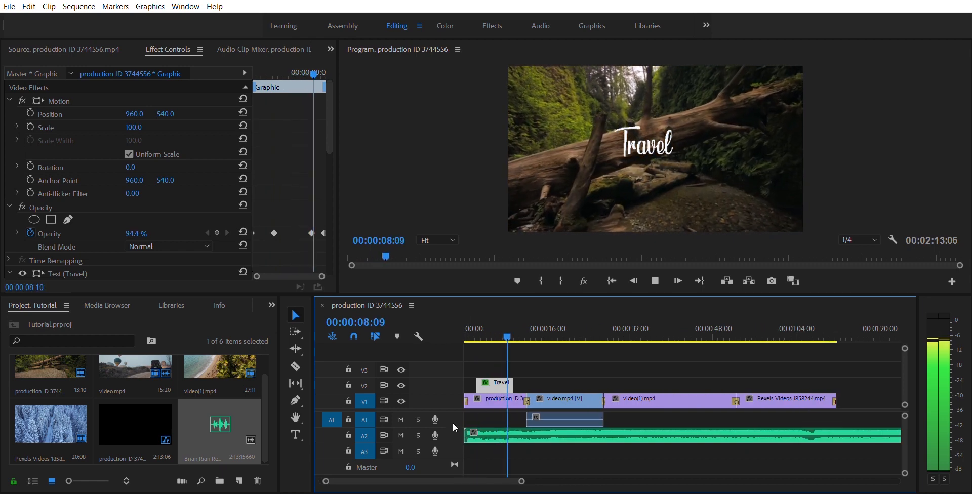
scroll(453, 428, up, 3)
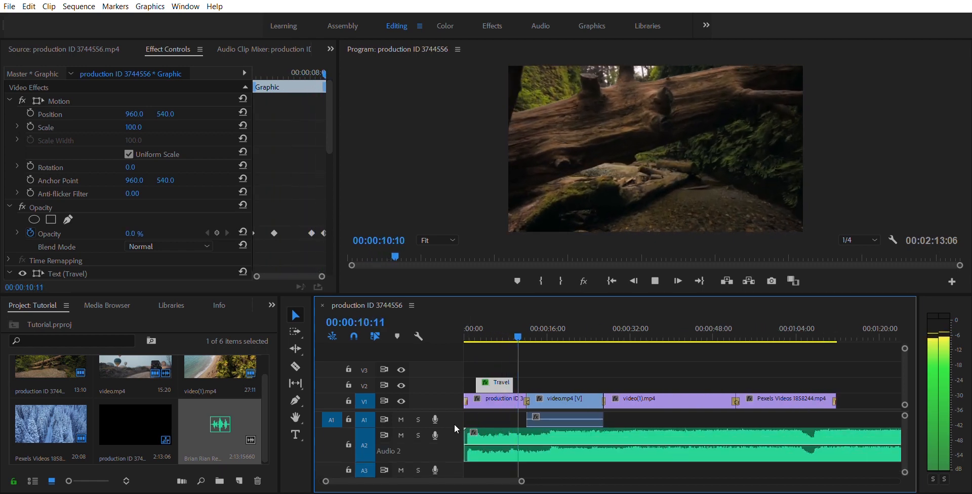
key(space)
mouse_move(531, 322)
mouse_down()
mouse_move(597, 326)
mouse_move(495, 338)
mouse_move(522, 327)
mouse_up()
key(space)
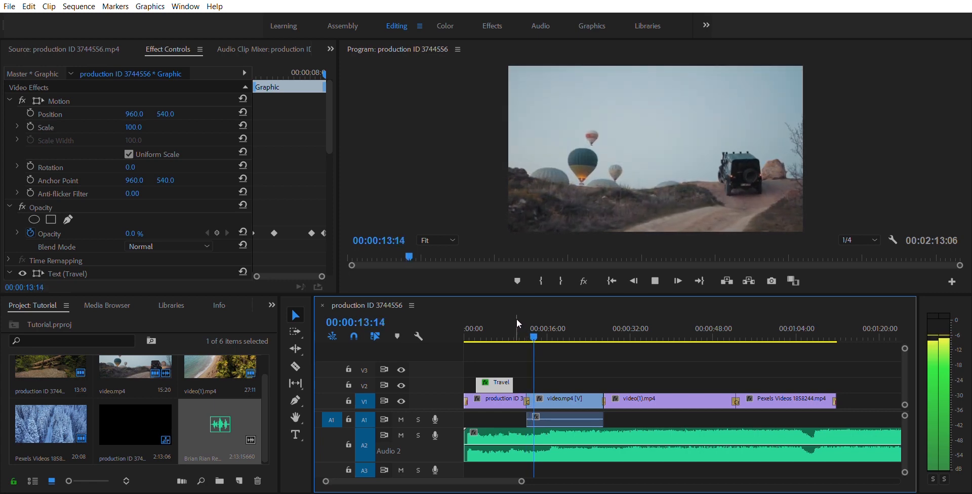
click(516, 319)
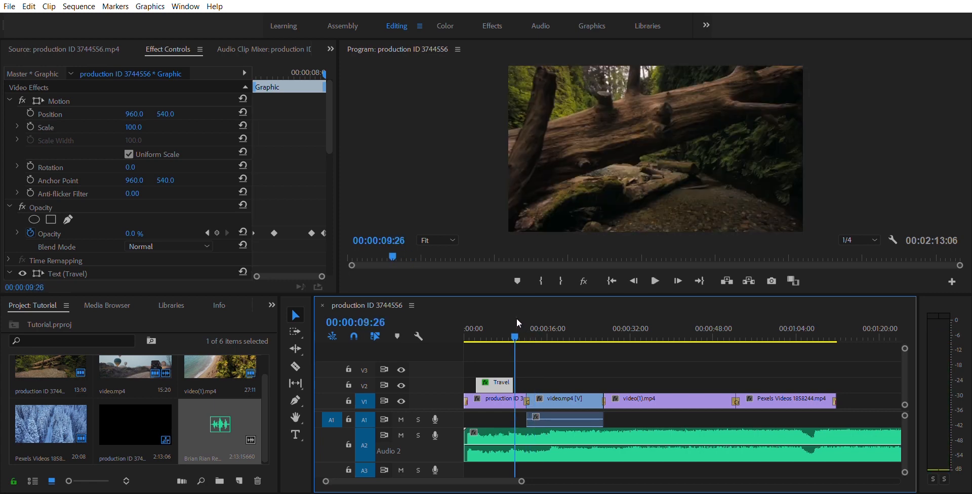
- Try different volume levels for the music clip on A2 during playback and set its level to -0.5 dB
click(501, 437)
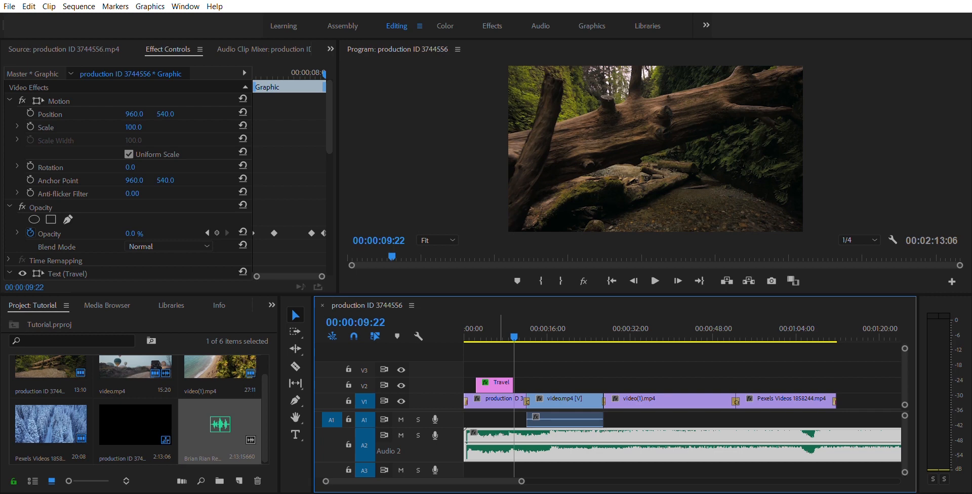
key(space)
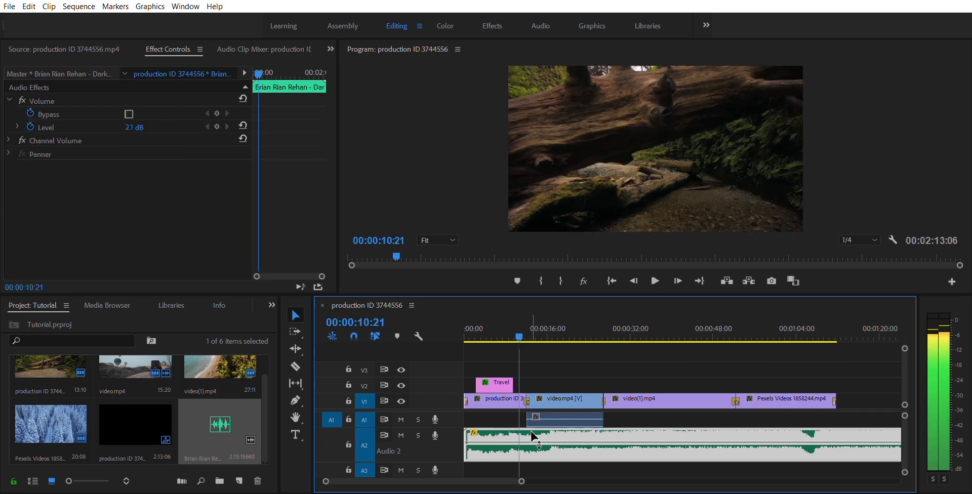
mouse_move(532, 434)
mouse_down()
mouse_move(537, 451)
mouse_move(544, 446)
mouse_up()
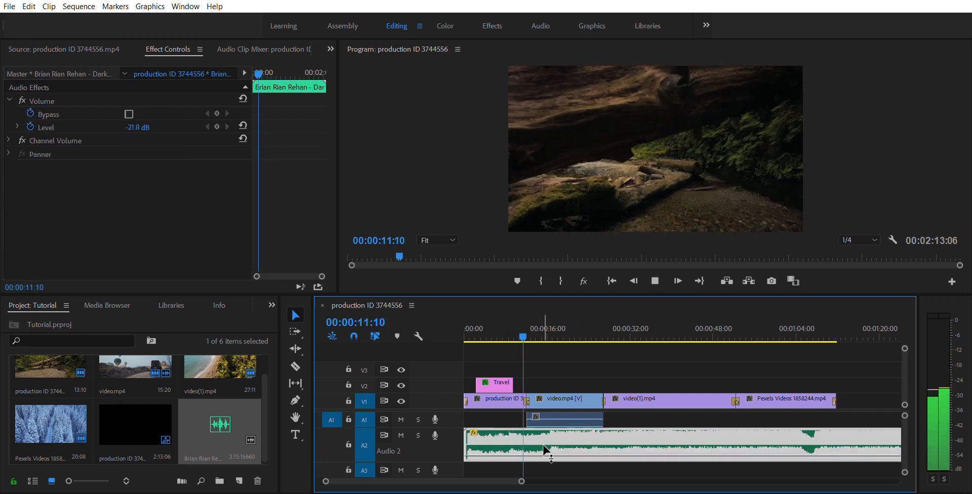
key(space)
key(space)
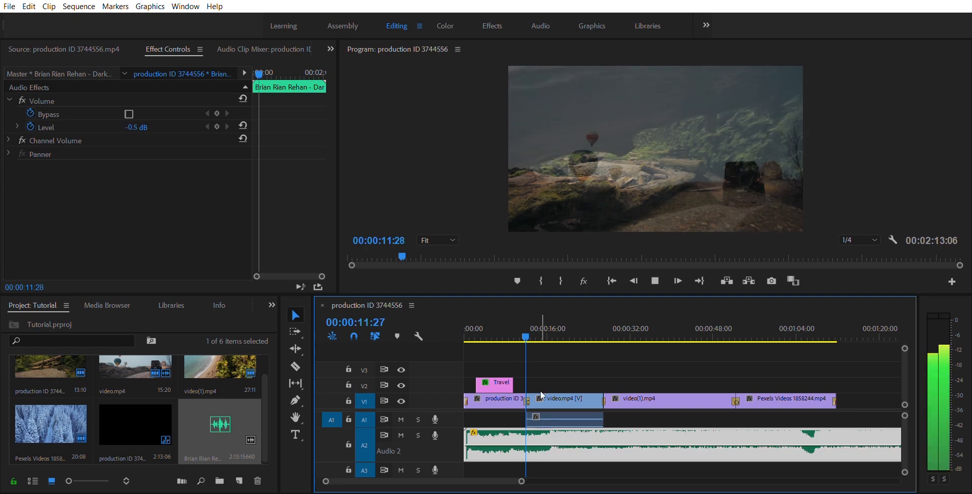
- Play through the remaining clips up to about 00:01:10:00 to check the music against the footage
drag(542, 320, 602, 327)
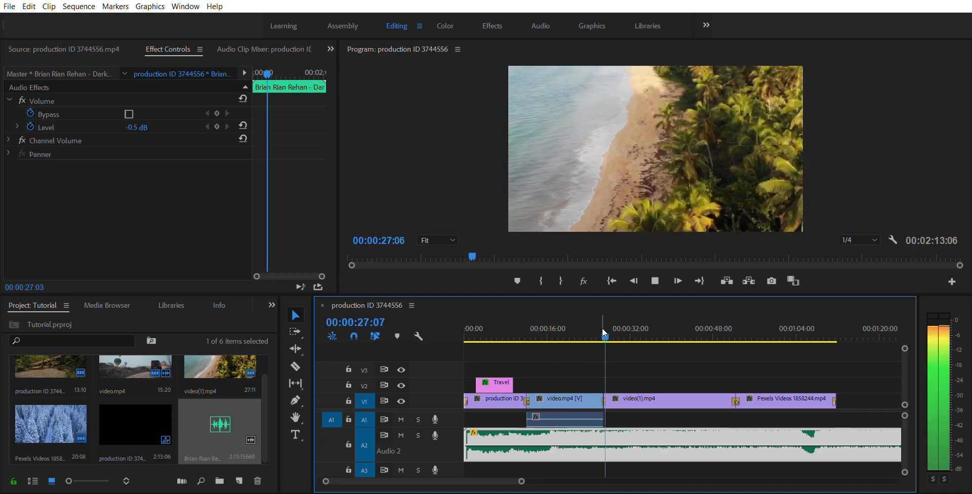
drag(608, 322, 793, 316)
key(space)
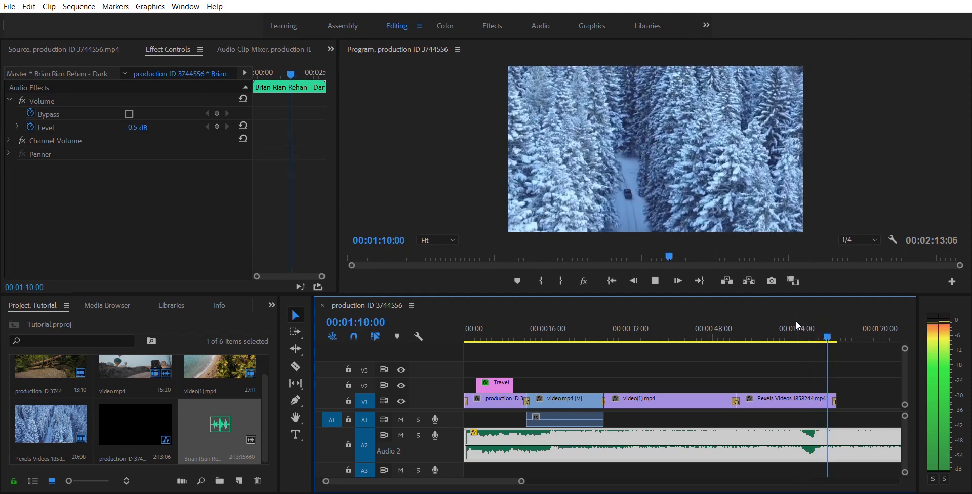
- Fade out the music on A2 with a volume keyframe at 00:01:03:22 and a lowered second keyframe at about 00:01:12
click(796, 326)
click(764, 422)
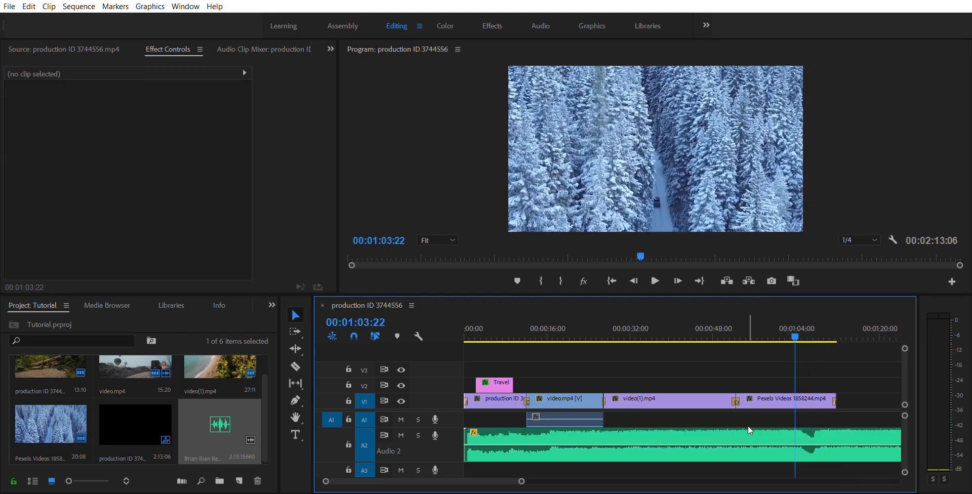
scroll(812, 441, up, 3)
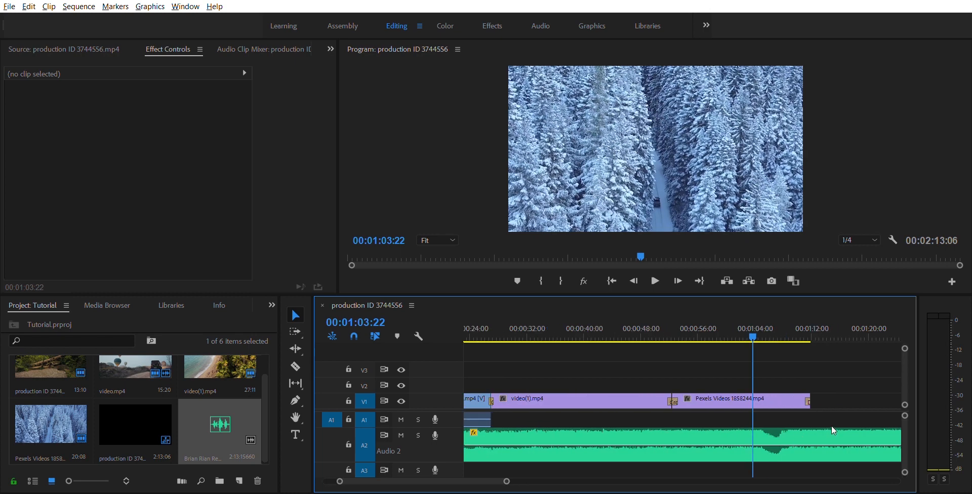
ctrl+click(715, 434)
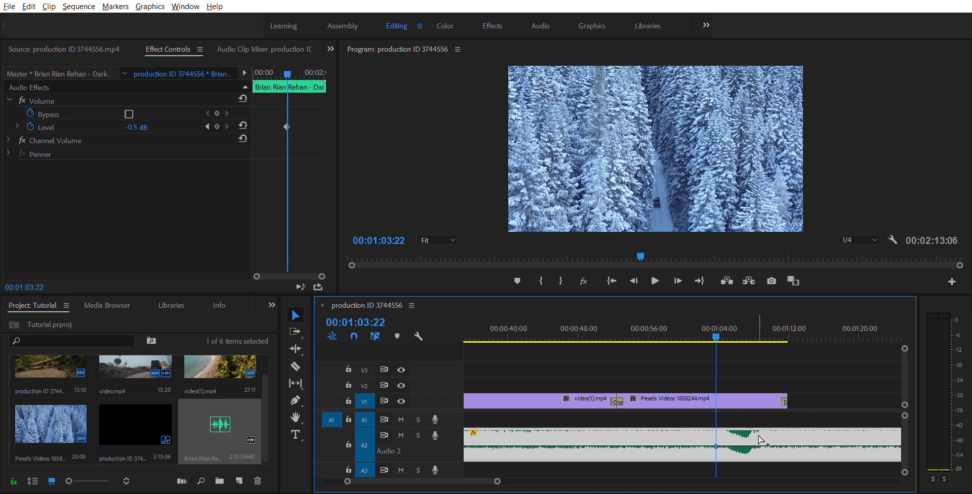
drag(765, 446, 794, 457)
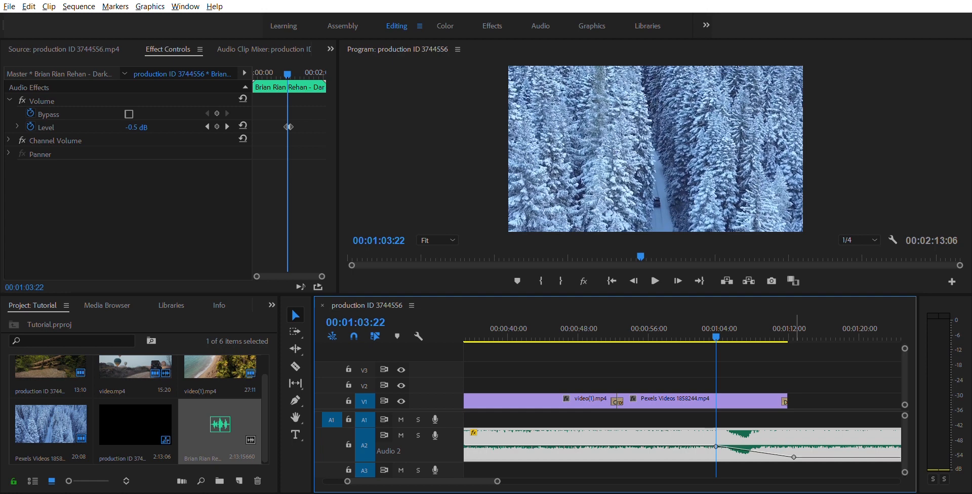
- Play back the music fade-out and shorten it by moving its final volume keyframe earlier, to about 00:01:08
click(707, 315)
key(space)
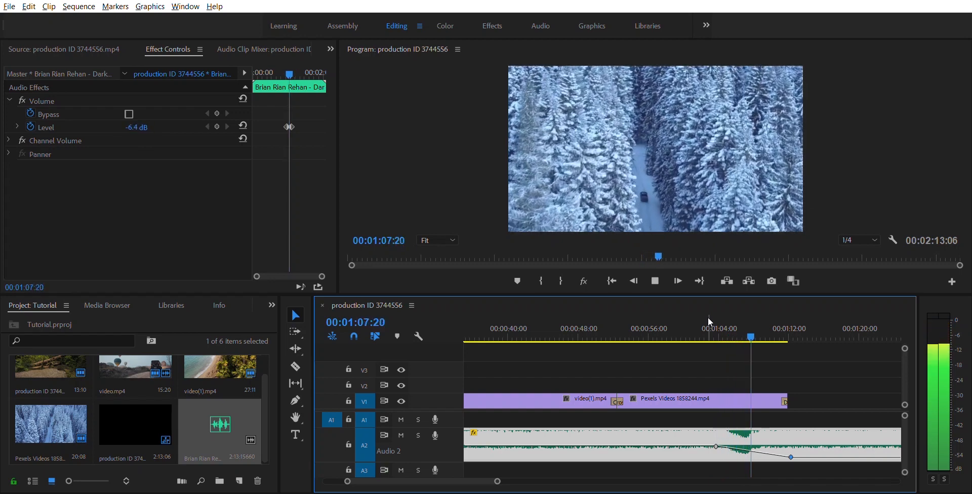
key(space)
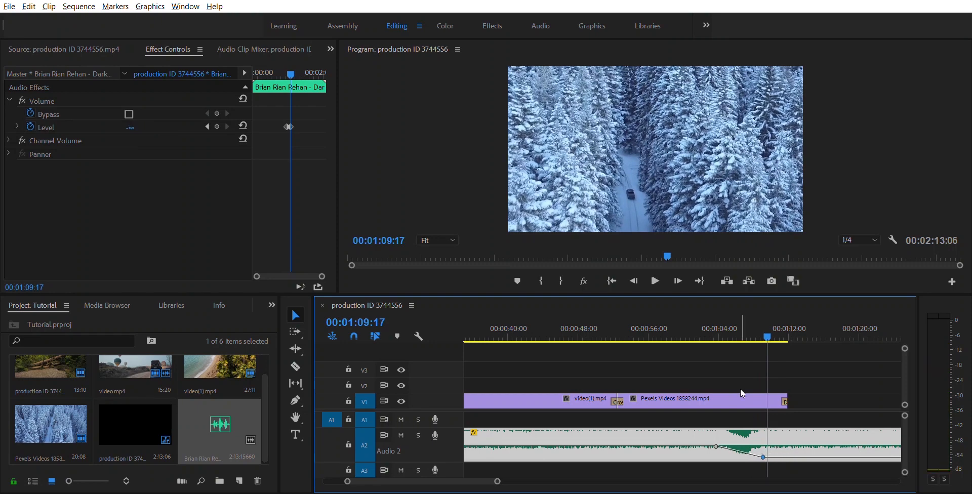
click(742, 328)
key(space)
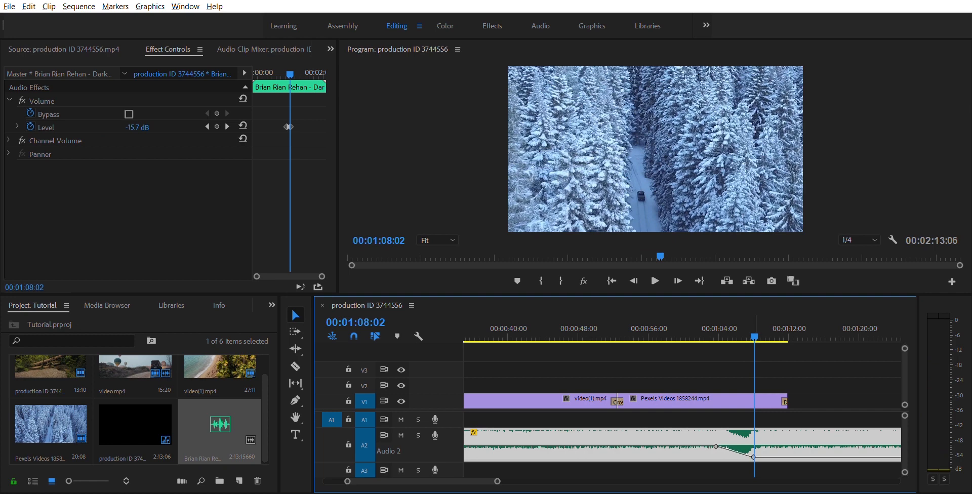
- Trim the end of the last video clip on V1 to the music's final volume keyframe at 00:01:08:02 and play back the ending
drag(792, 390, 758, 392)
click(739, 311)
key(space)
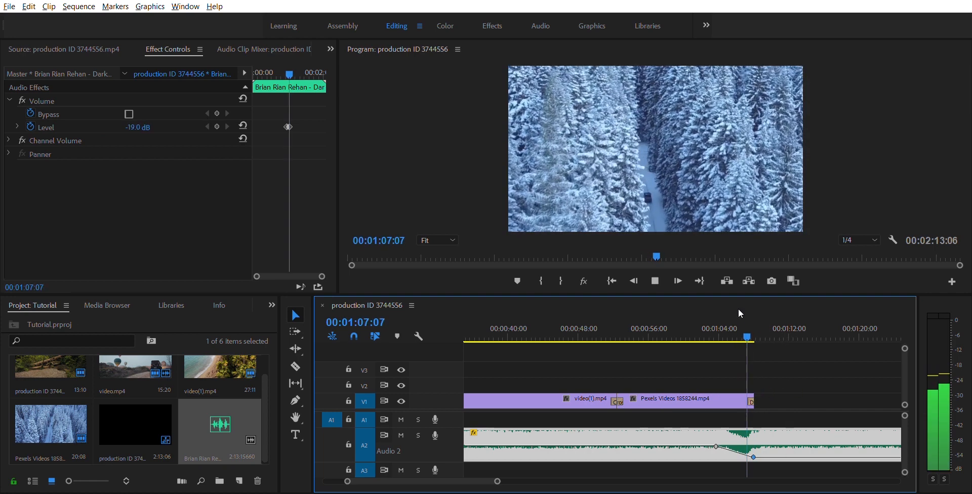
key(space)
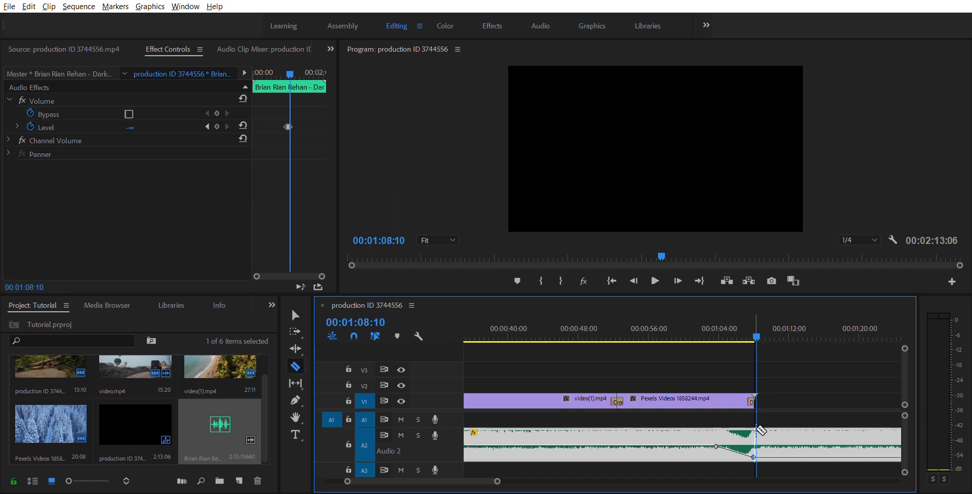
- Cut the music on A2 at the end of the last video clip, delete the leftover part, and play back the ending
click(759, 427)
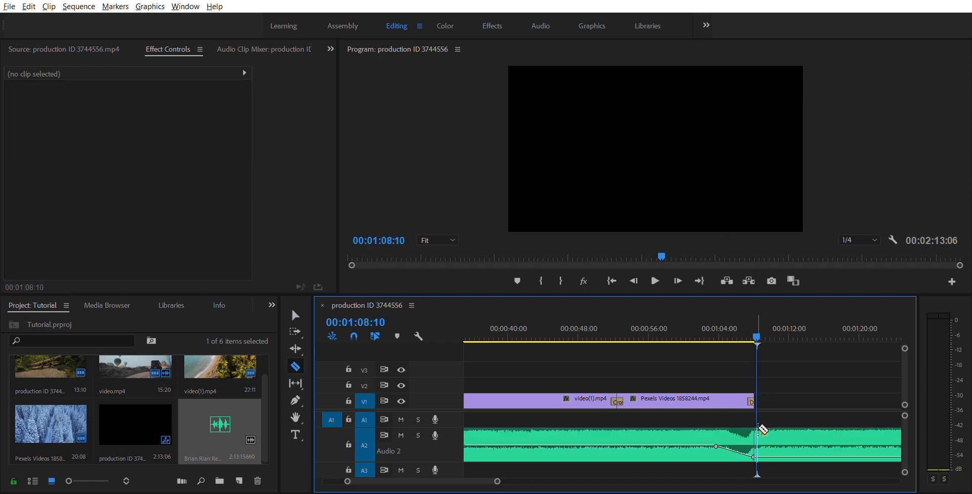
key(v)
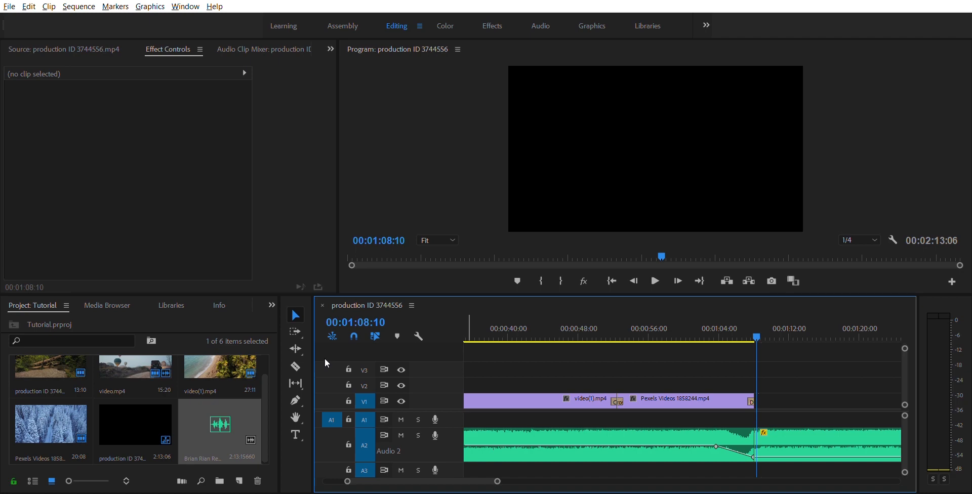
click(770, 428)
key(Delete)
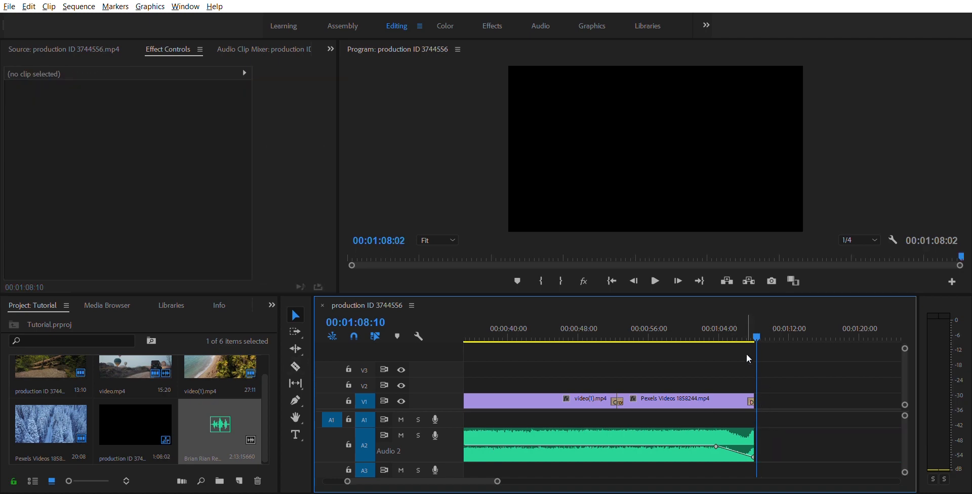
click(732, 317)
key(space)
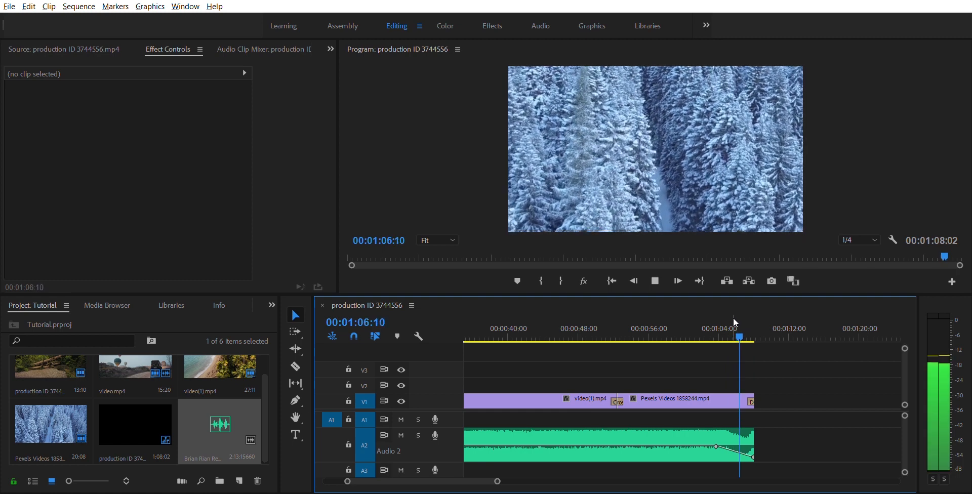
- Mark the sequence's In point at 00:00:00:00, at the start of the first clip
drag(732, 318, 544, 323)
double_click(448, 438)
scroll(597, 424, down, 4)
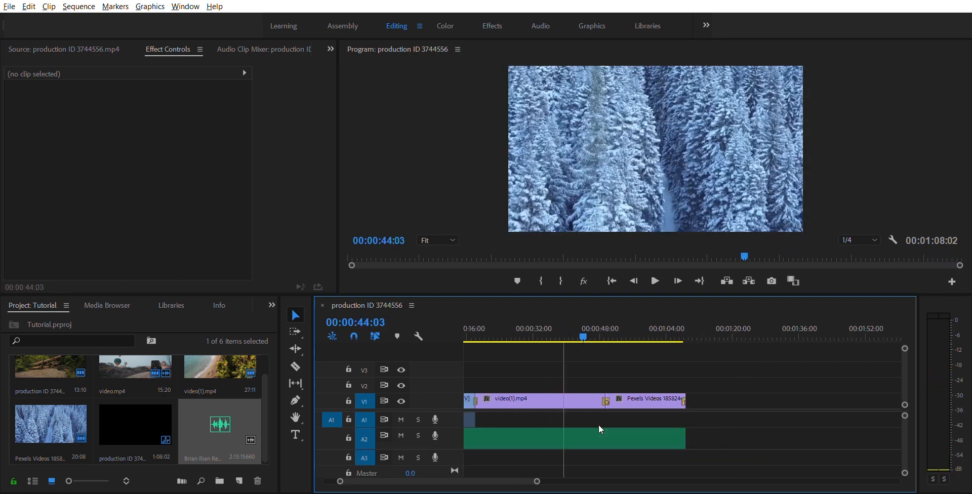
click(466, 323)
key(i)
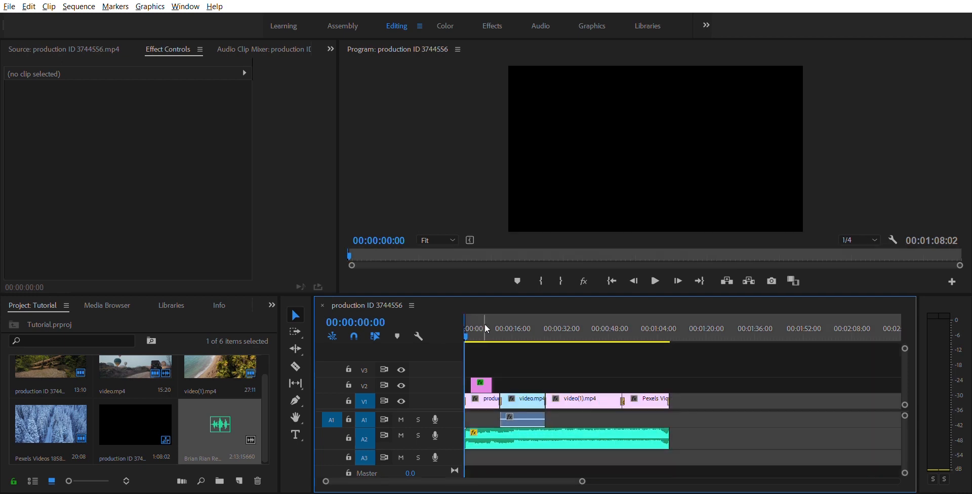
- Mark the sequence's Out point at 00:01:08:02, at the end of the last clip, and return the playhead to the start
click(671, 323)
scroll(631, 351, up, 5)
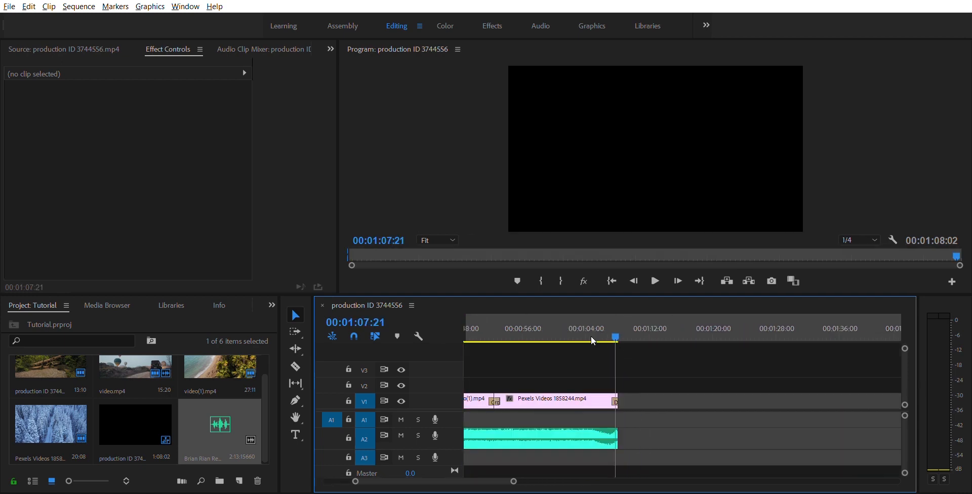
click(590, 321)
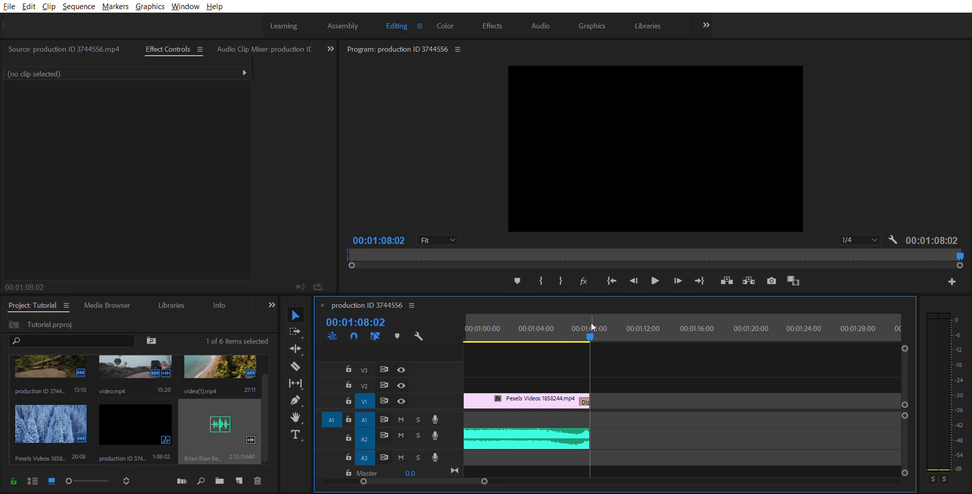
key(o)
scroll(689, 345, down, 8)
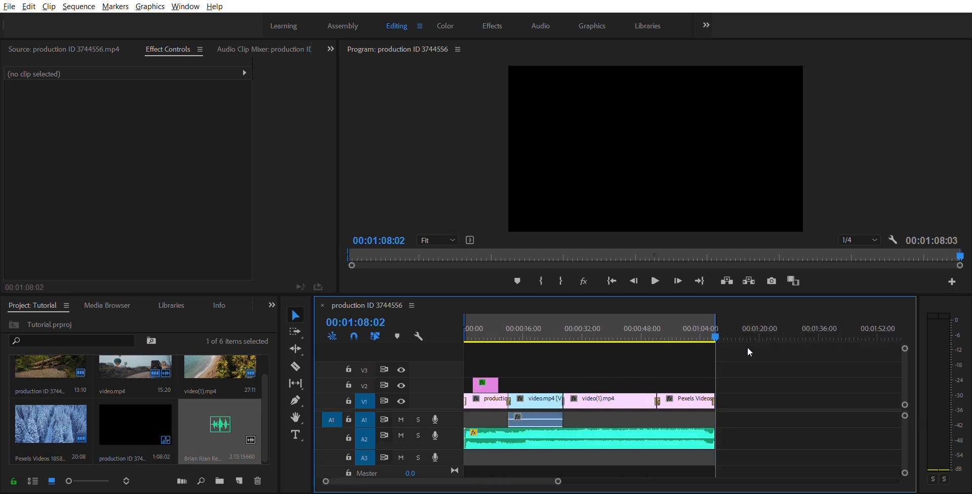
click(523, 320)
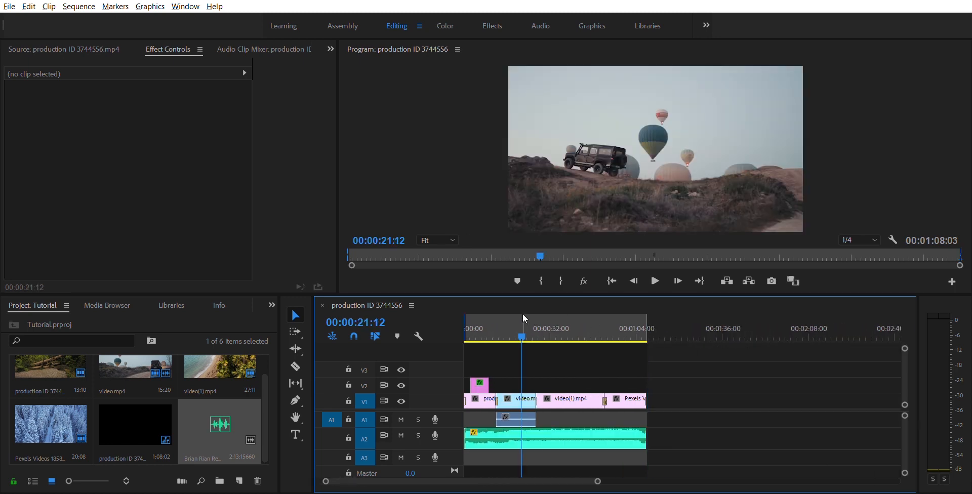
drag(499, 329, 463, 324)
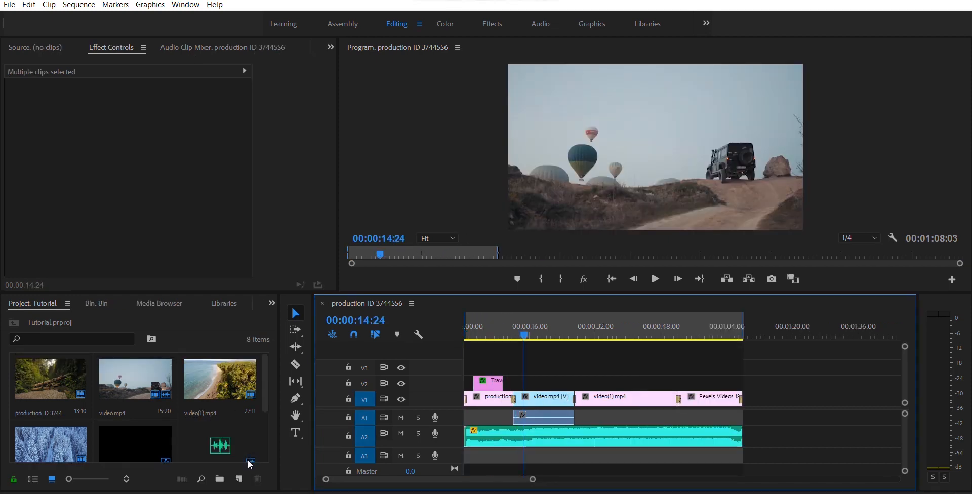
- Create an adjustment layer with the default settings and place it on V3, stretched over the whole edit
click(239, 481)
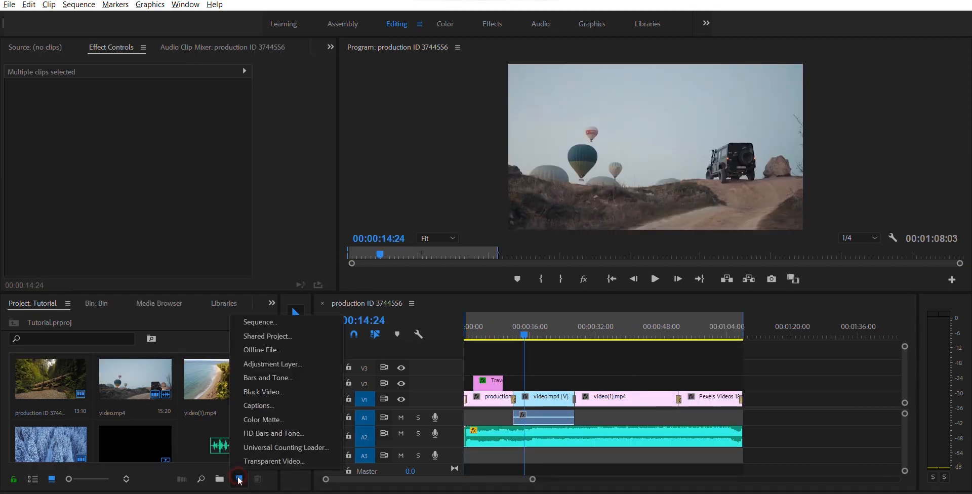
click(269, 364)
click(519, 292)
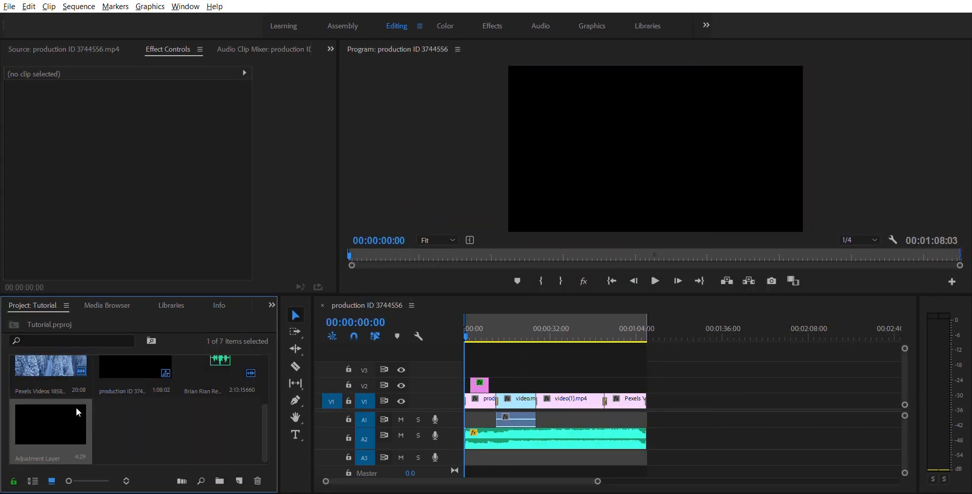
drag(56, 415, 646, 371)
drag(523, 316, 541, 329)
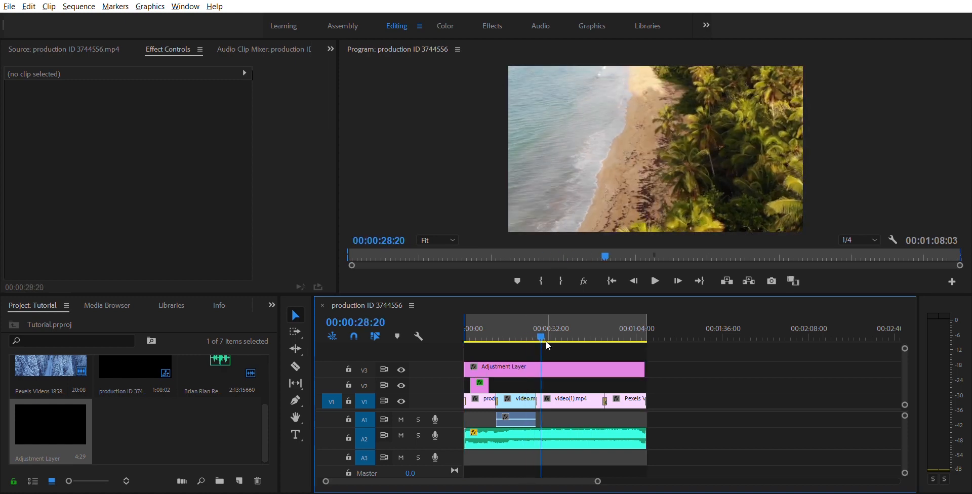
- Select the adjustment layer on V3, switch to the Color workspace, and set its Lumetri Temperature to -2.7
click(549, 368)
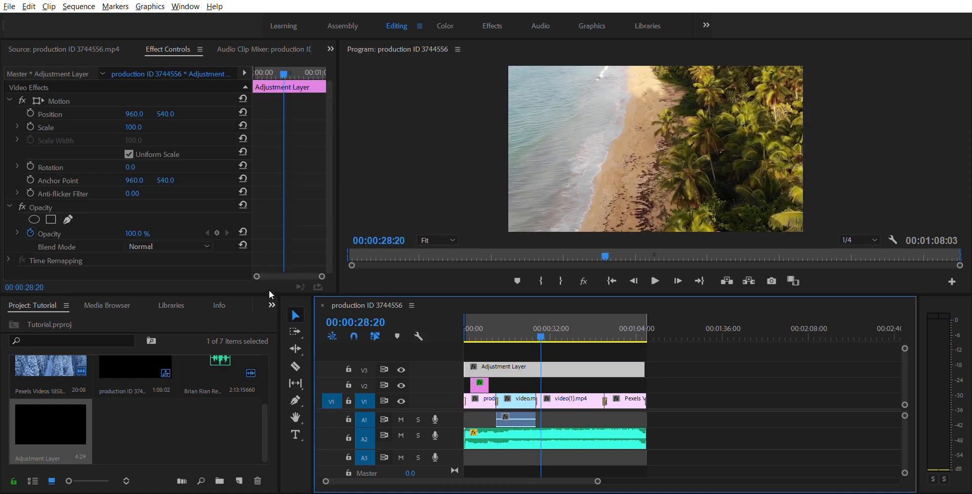
key(shift+7)
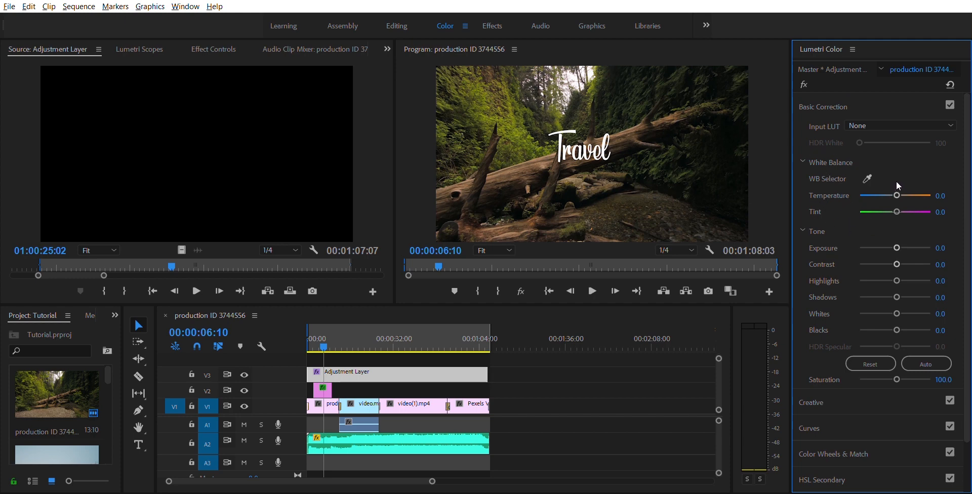
drag(897, 195, 897, 195)
drag(894, 182, 892, 181)
- Set the adjustment layer's Exposure to 0.4, Contrast to 2.7, Highlights to 20.4, Shadows to 16.8 and Whites to 16.8
drag(896, 247, 897, 248)
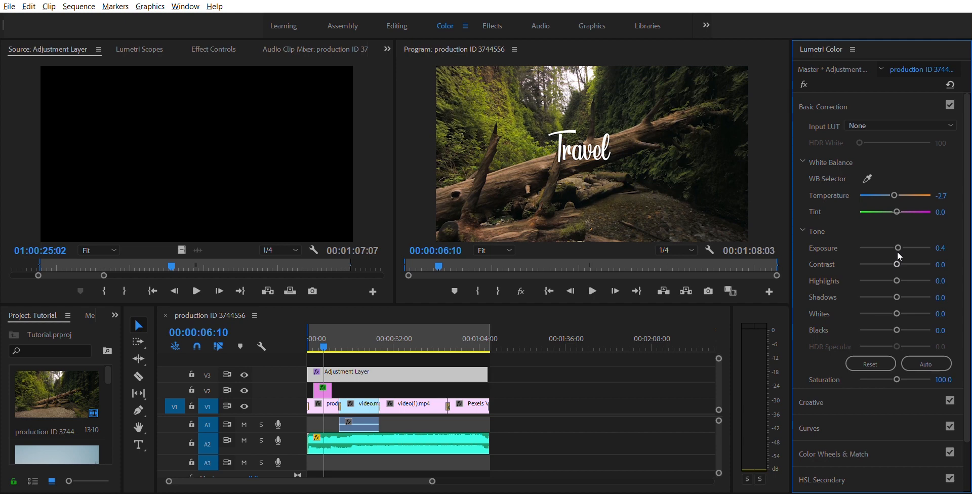
drag(899, 256, 897, 257)
mouse_move(897, 274)
mouse_down()
mouse_move(949, 273)
mouse_move(837, 272)
mouse_move(916, 269)
mouse_move(900, 270)
mouse_up()
drag(894, 285, 892, 317)
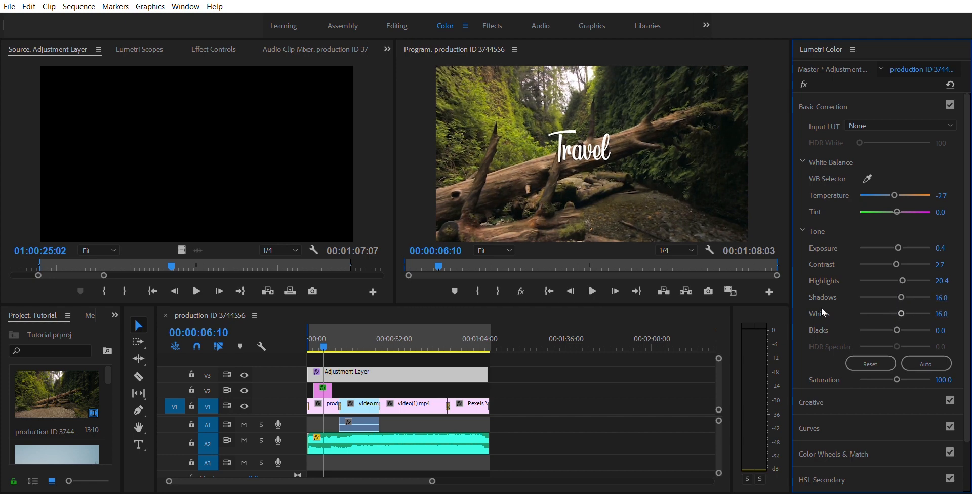
scroll(843, 302, down, 2)
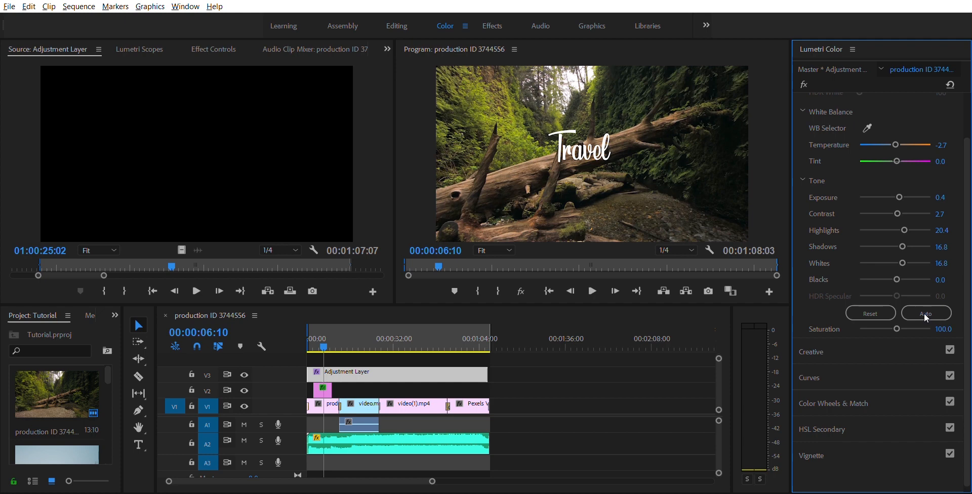
drag(896, 315, 896, 315)
scroll(843, 225, up, 1)
- In the Creative adjustments, try a slight Shadow Tint and reset it, and give the Highlight Tint a slight shift toward blue
click(834, 355)
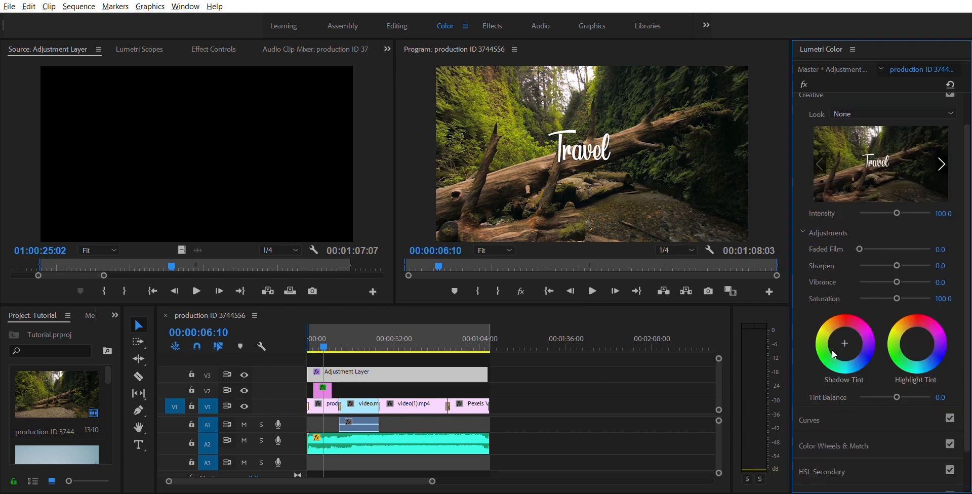
scroll(835, 256, down, 2)
scroll(835, 255, up, 2)
scroll(835, 253, down, 3)
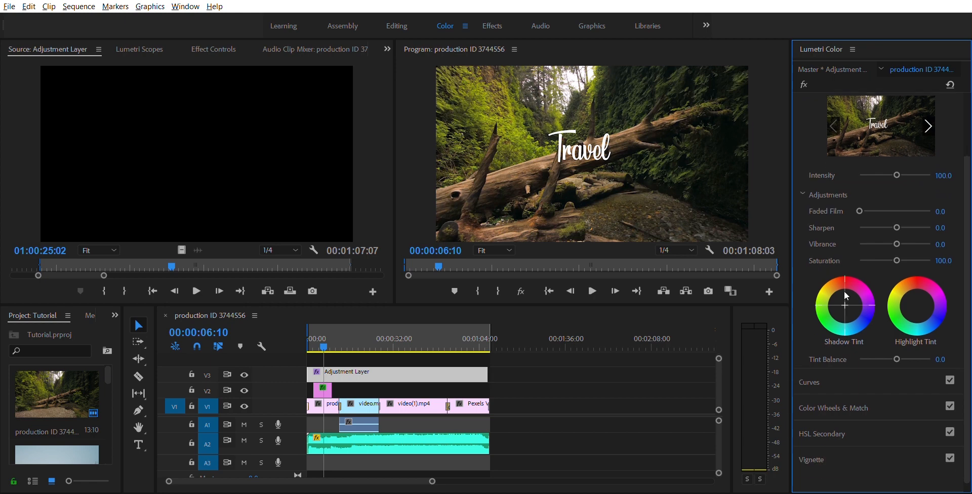
drag(846, 296, 847, 297)
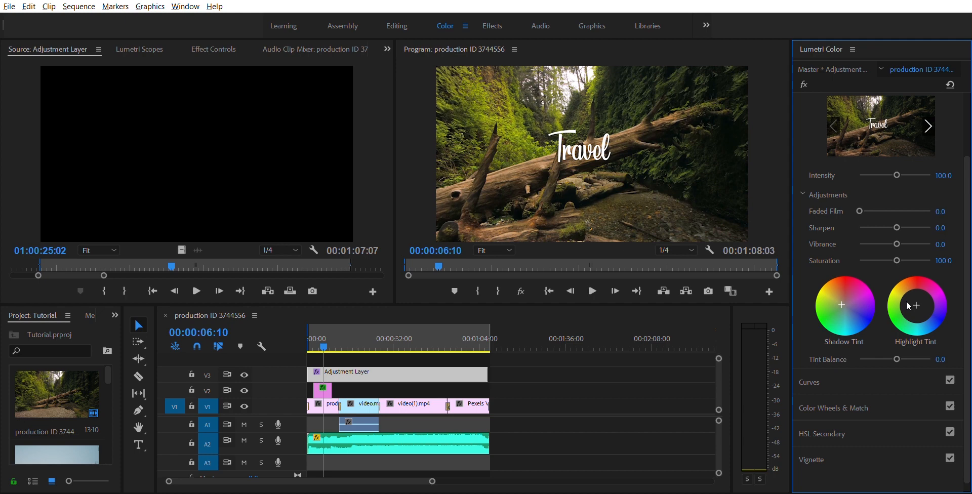
double_click(839, 320)
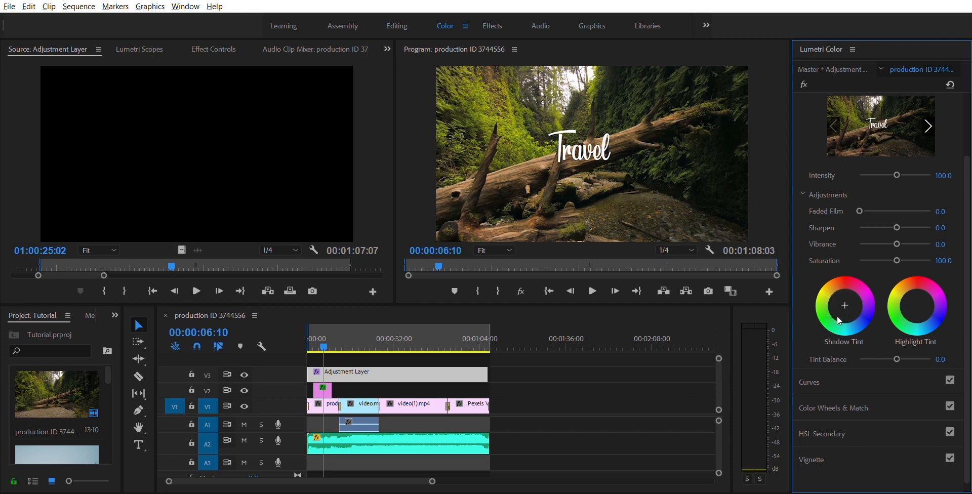
drag(917, 300, 918, 313)
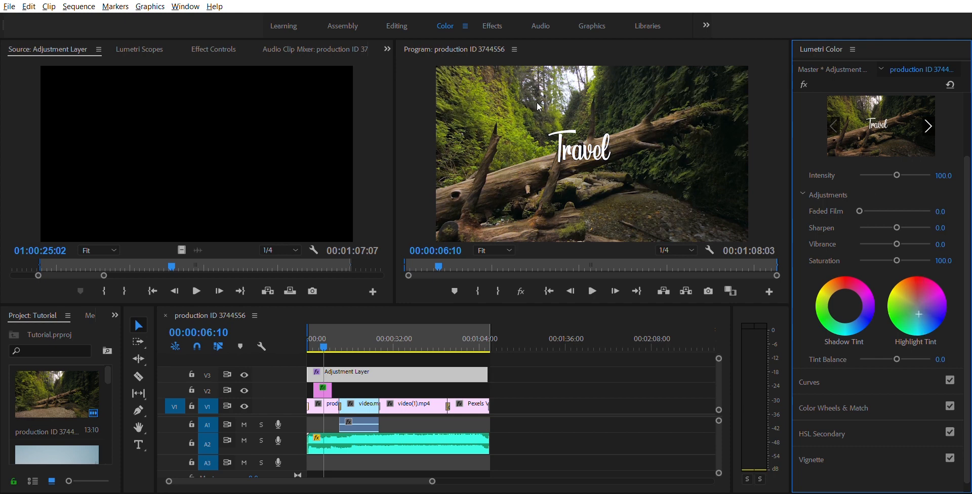
mouse_move(916, 313)
mouse_down()
mouse_move(924, 298)
mouse_move(920, 310)
mouse_up()
scroll(812, 283, down, 1)
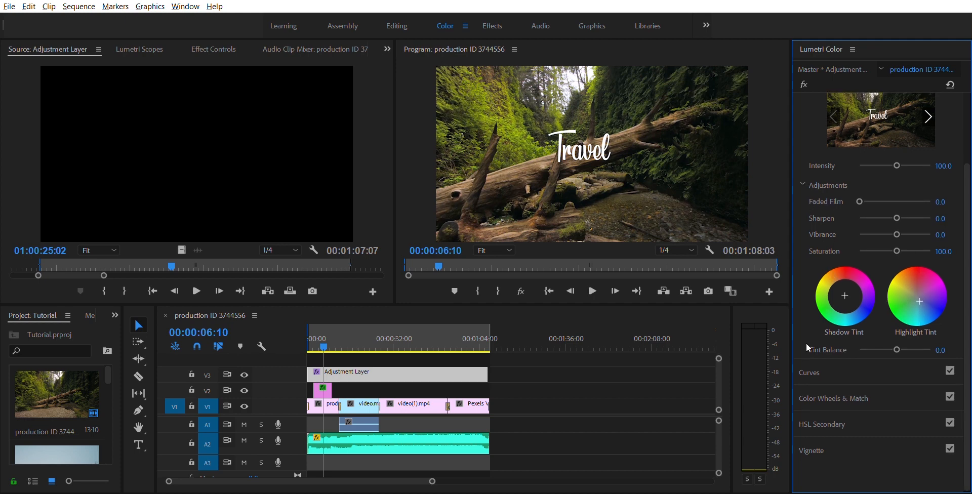
- Shape the white RGB curve into a gentle S with one point raised in the highlights and one lowered in the darker midtones
click(826, 368)
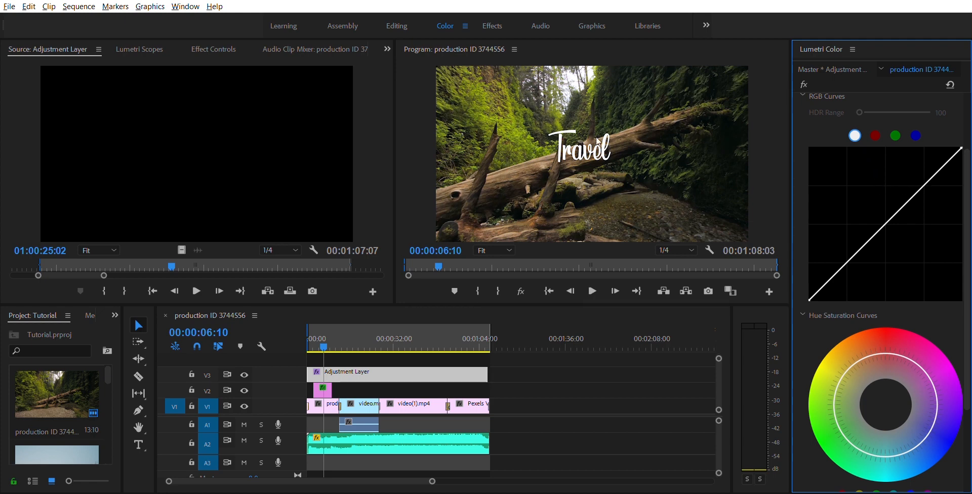
click(886, 222)
ctrl+click(886, 222)
drag(930, 170, 928, 167)
drag(885, 214, 872, 236)
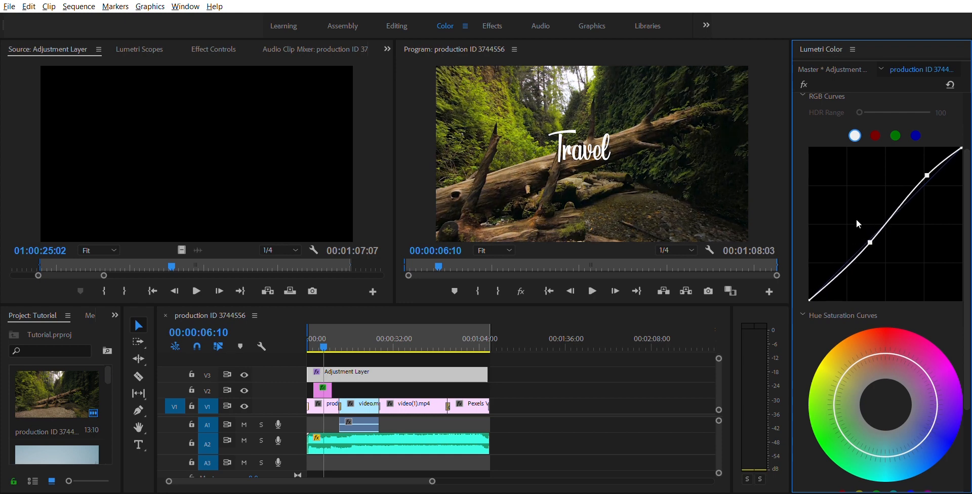
- Desaturate the greens in the Hue Saturation Curves by adding three points around the green range and pulling the middle one inward
scroll(819, 193, down, 1)
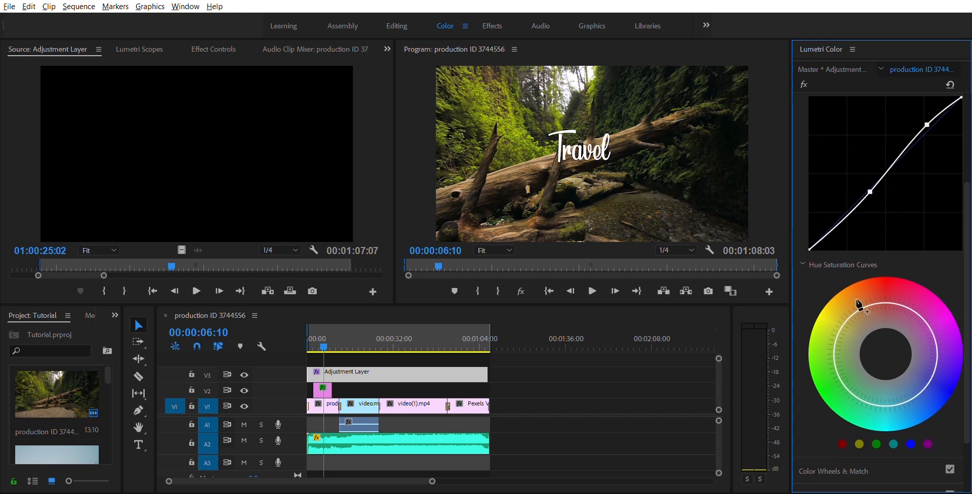
scroll(858, 315, down, 1)
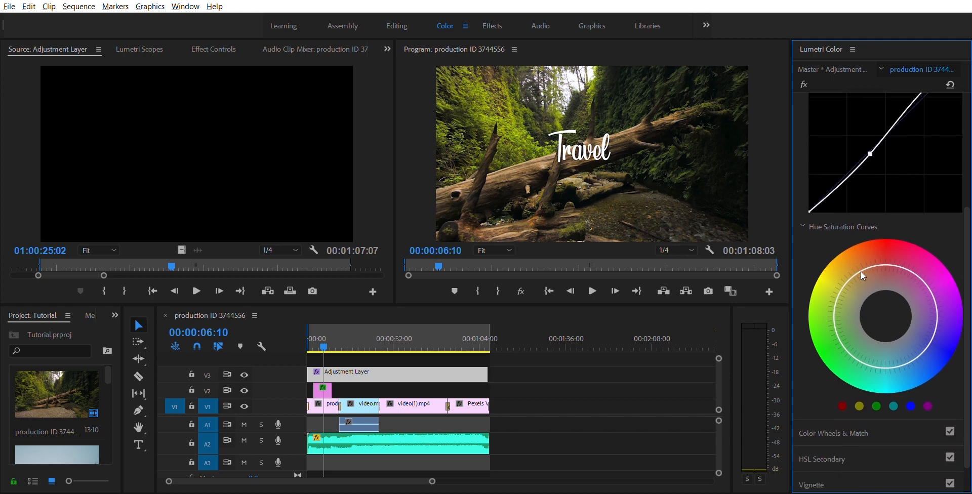
scroll(863, 270, down, 1)
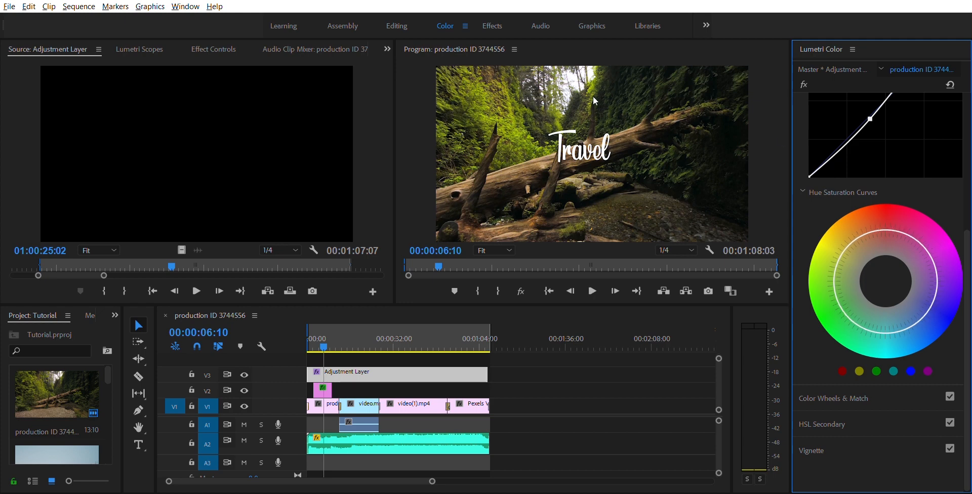
click(833, 285)
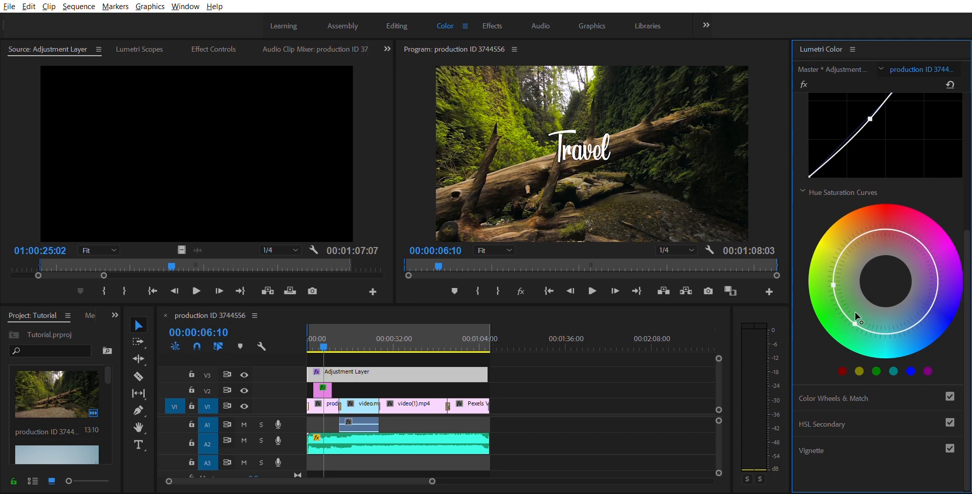
click(854, 313)
drag(838, 293, 861, 311)
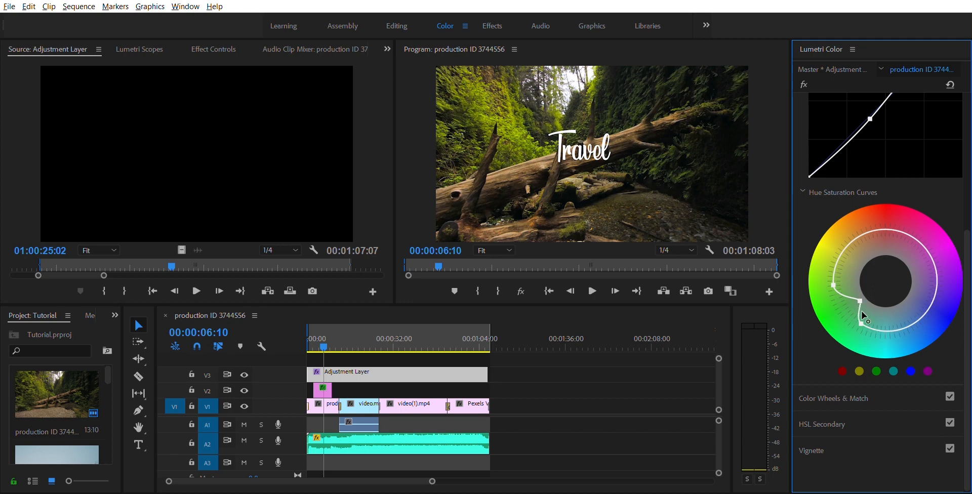
drag(834, 275, 836, 275)
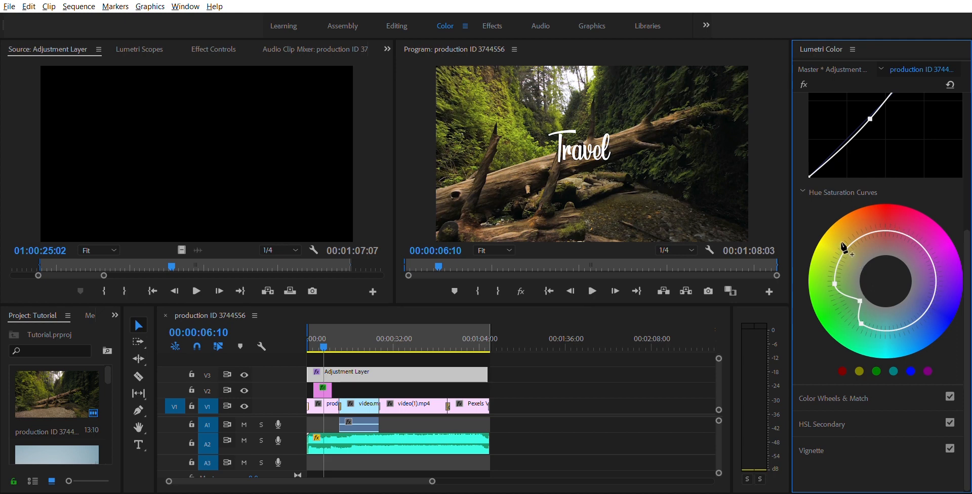
- Boost the blues in the Hue Saturation Curves by adding points around the cyan-to-blue range and pulling them outward
click(881, 331)
click(918, 317)
drag(907, 324, 889, 355)
drag(918, 317, 926, 319)
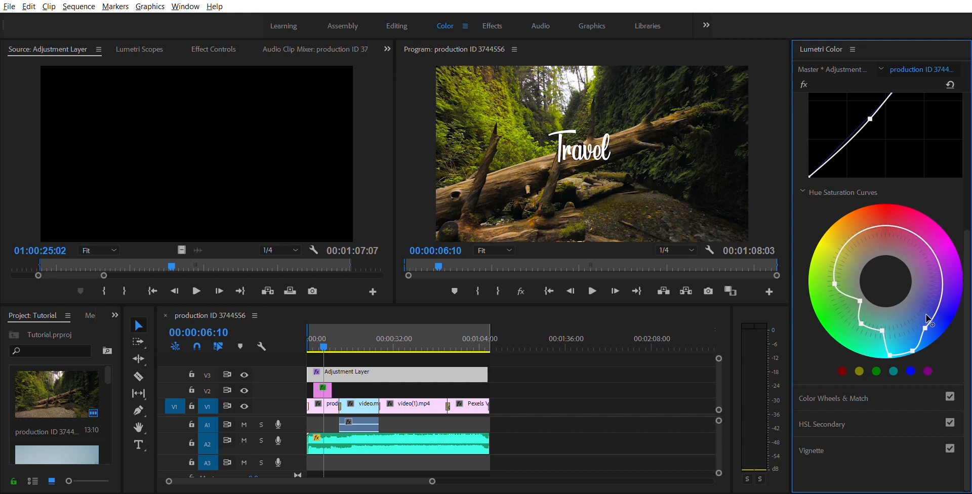
- Try slight color shifts in the Midtones and Shadows color wheels and reset both
click(835, 389)
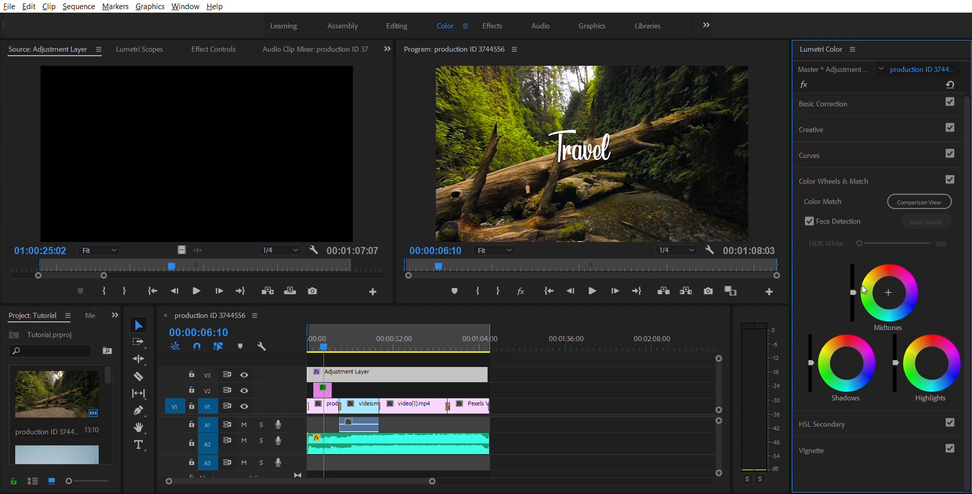
drag(888, 291, 888, 293)
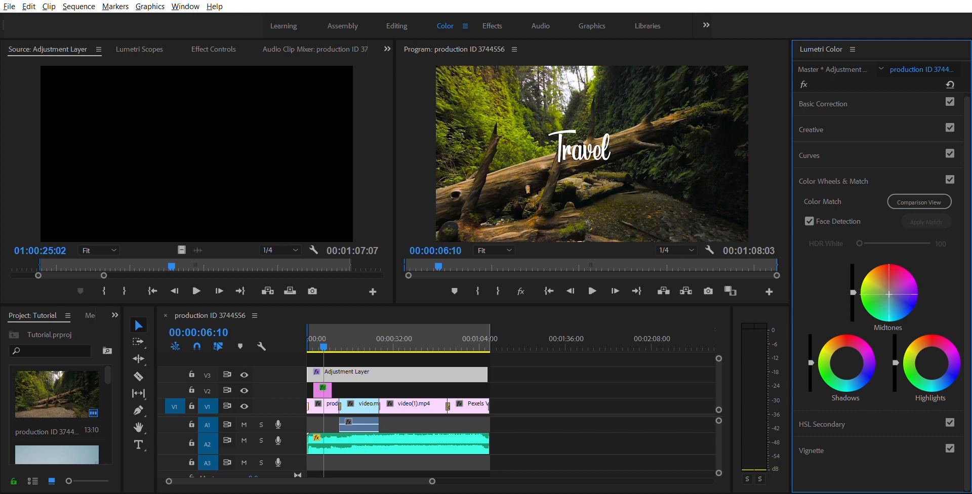
drag(846, 353, 846, 365)
double_click(847, 360)
double_click(888, 282)
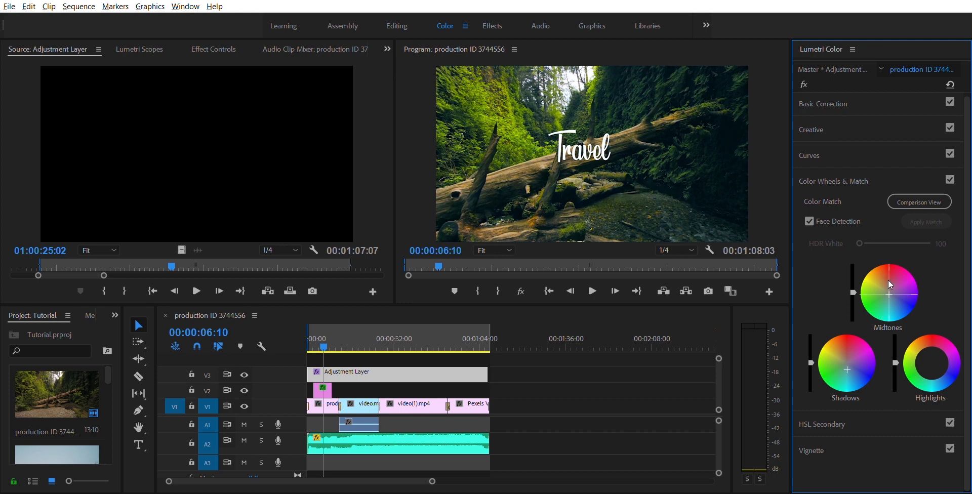
- Give the Highlights color wheel a slight shift toward cyan
mouse_move(931, 363)
mouse_down()
mouse_move(942, 371)
mouse_move(934, 350)
mouse_move(913, 347)
mouse_move(932, 370)
mouse_up()
click(835, 421)
click(832, 211)
click(833, 186)
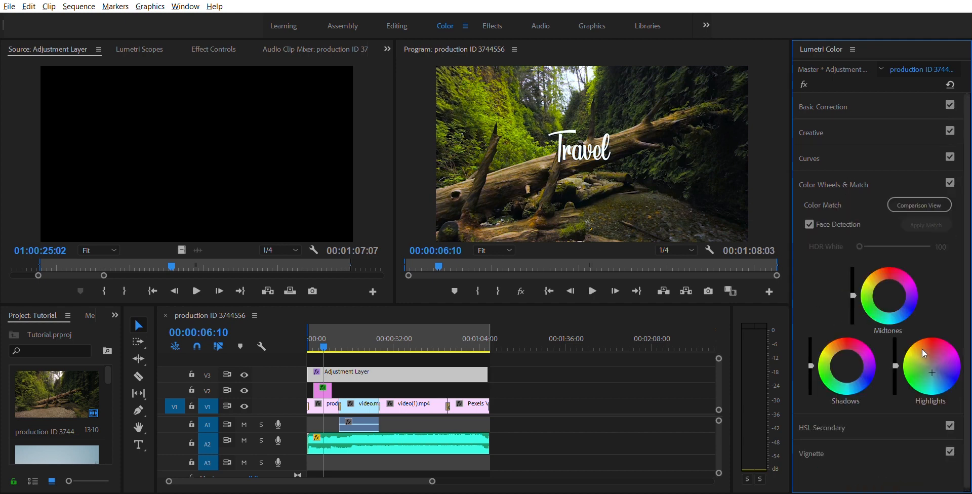
- Split the adjustment layer with the Razor tool at the start and end of the video.mp4 clip
click(330, 336)
drag(324, 334, 350, 329)
key(c)
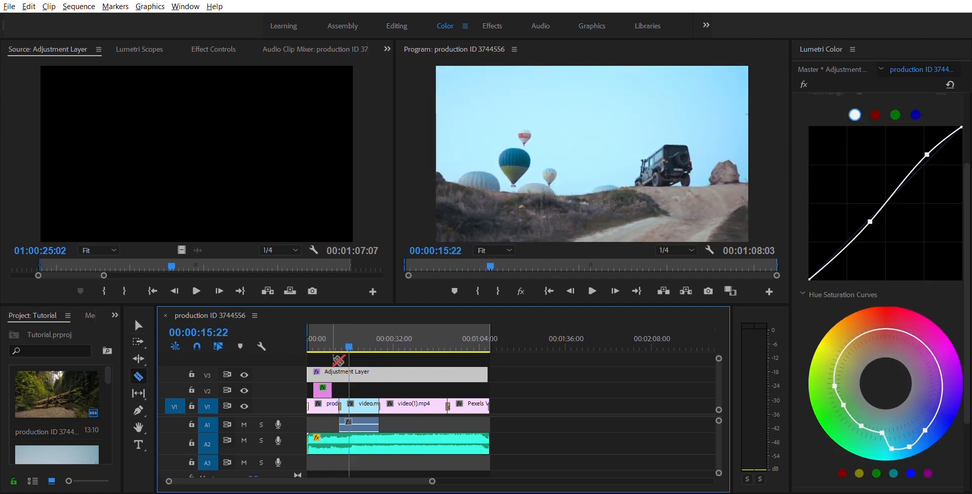
click(343, 370)
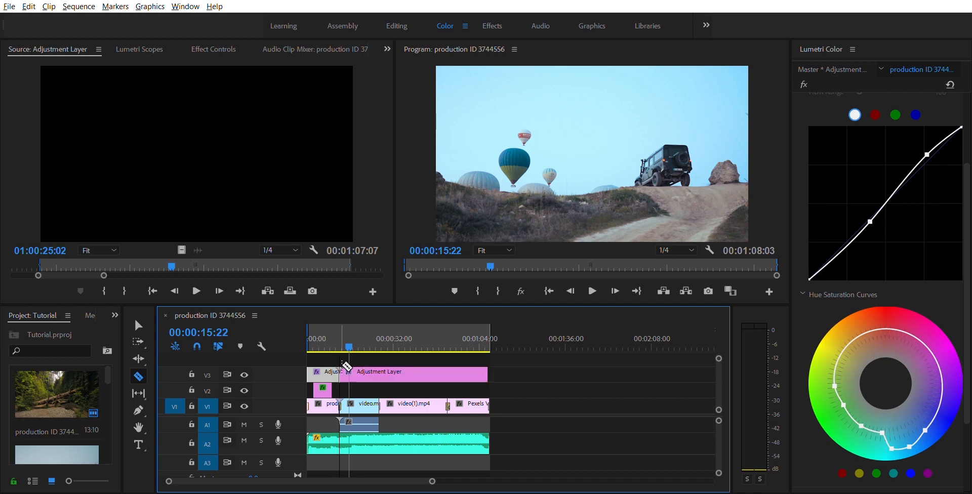
click(382, 371)
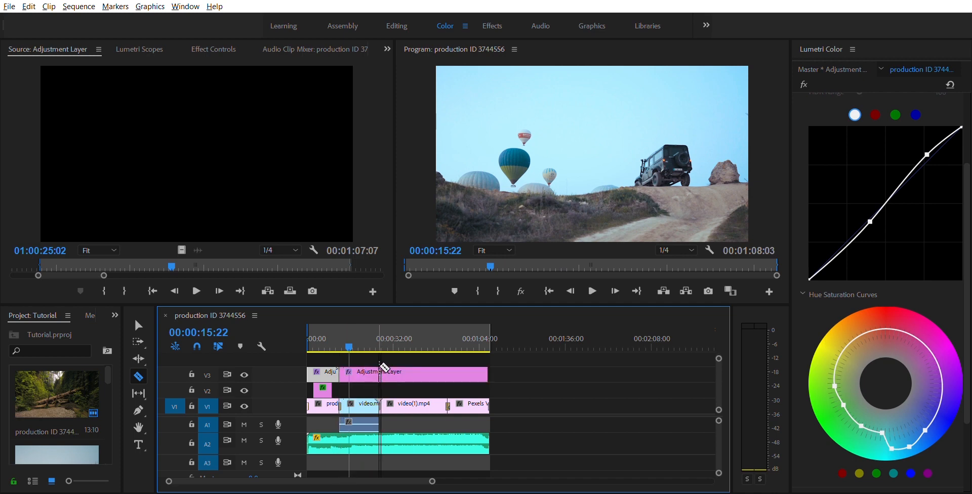
key(v)
- Set the Saturation of the adjustment layer piece above video.mp4 to 123.9
click(359, 361)
drag(350, 330, 358, 333)
click(366, 374)
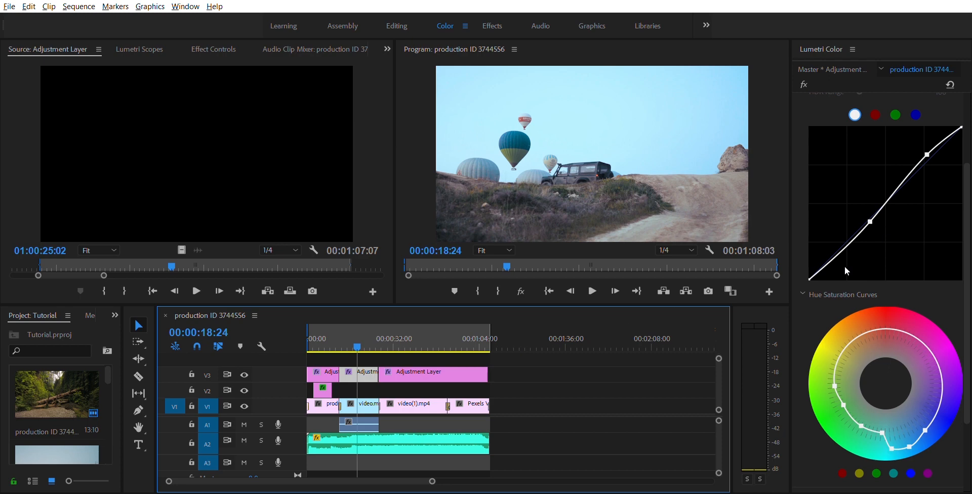
scroll(844, 267, up, 3)
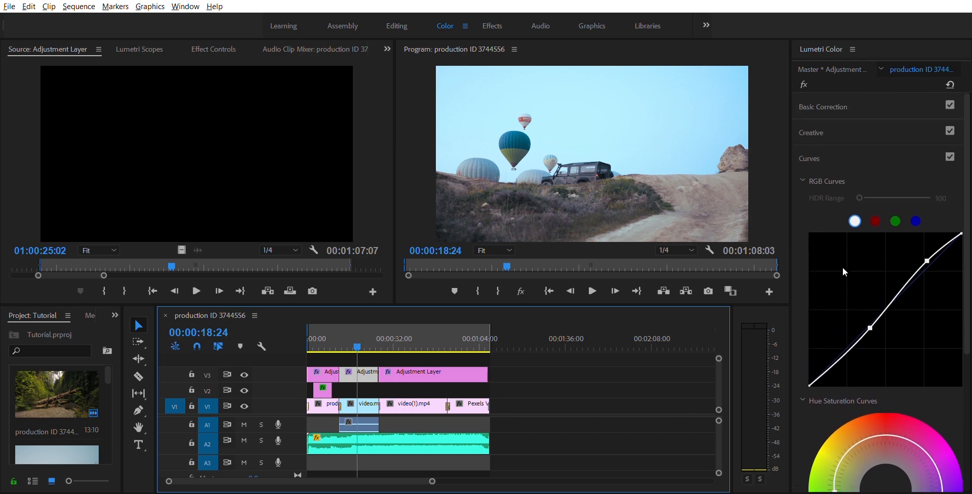
click(855, 104)
click(364, 332)
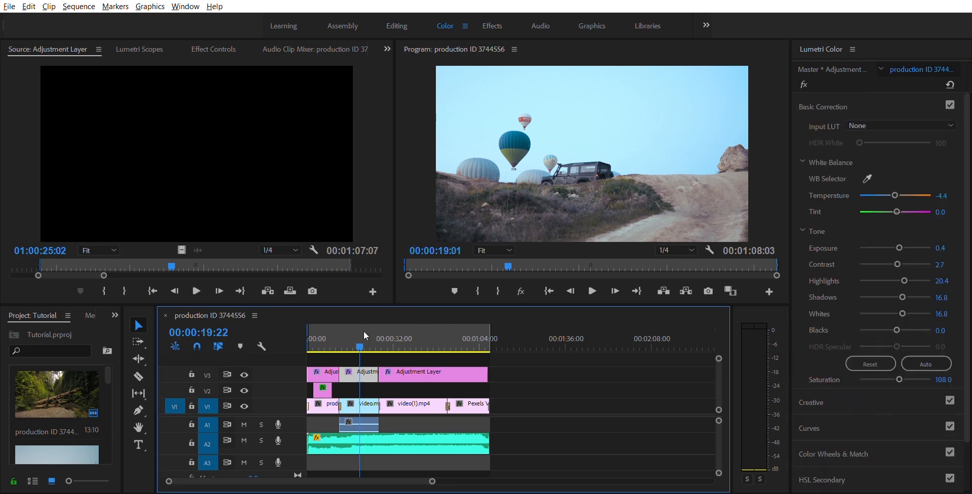
drag(364, 332, 368, 331)
drag(898, 379, 905, 370)
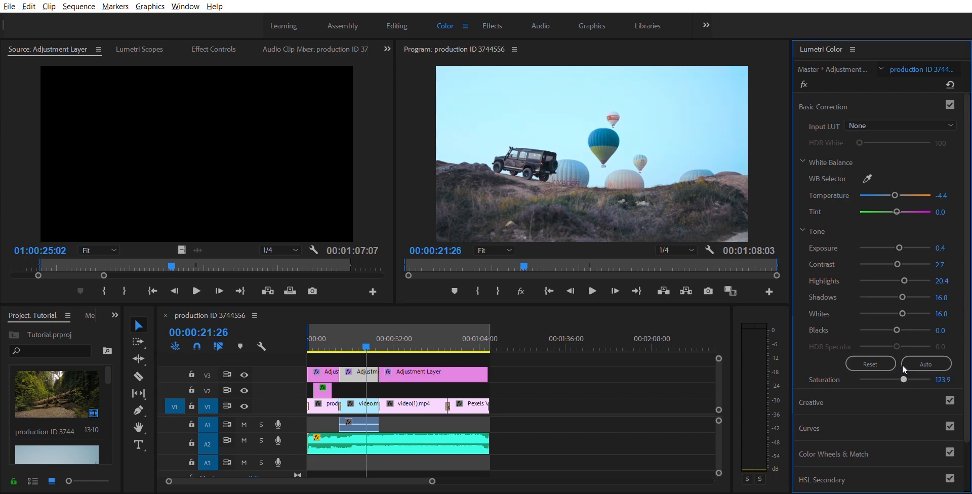
- Toggle the V3 track's output off and on to compare the balloon footage with and without the grade
click(245, 374)
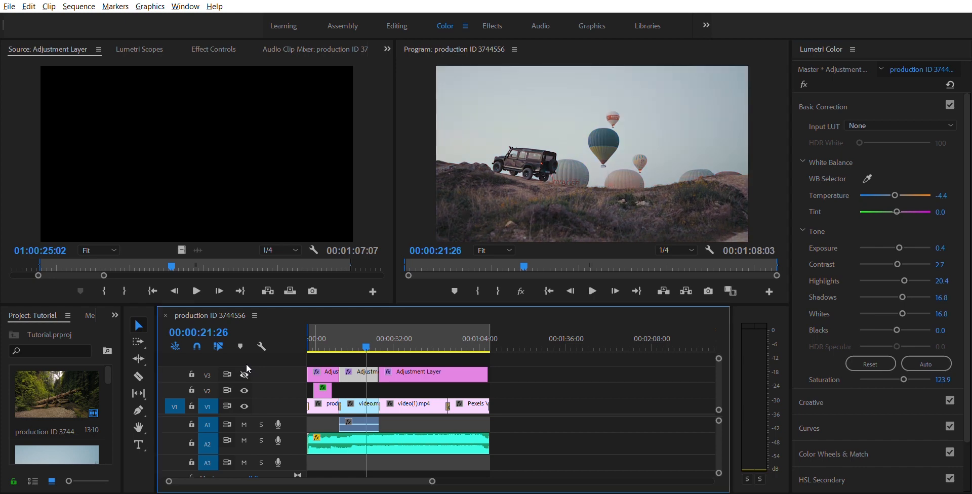
click(245, 370)
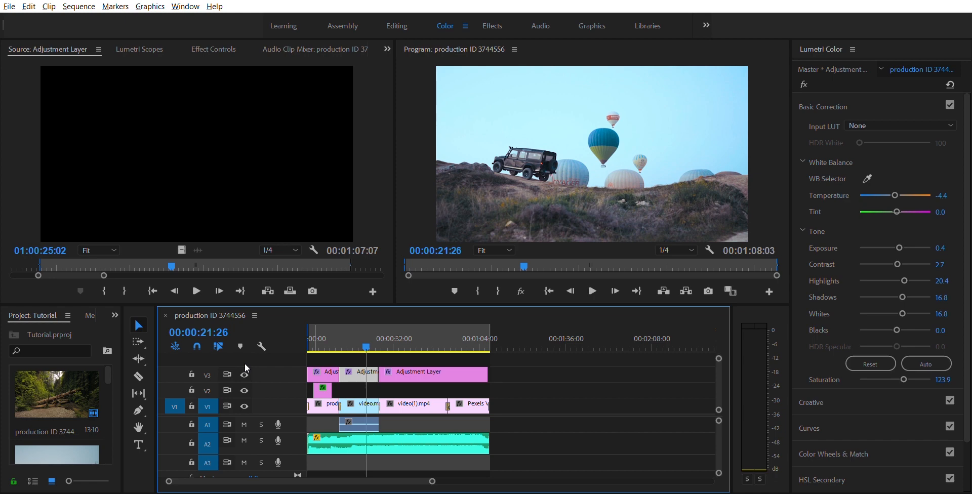
click(245, 371)
- Set this adjustment layer piece's Exposure to 0.5, Contrast to 22.1, Highlights to 9.7 and Shadows to -11.5
mouse_move(899, 247)
mouse_down()
mouse_move(907, 264)
mouse_move(911, 248)
mouse_move(903, 259)
mouse_up()
mouse_move(902, 296)
mouse_down()
mouse_move(900, 283)
mouse_move(881, 284)
mouse_move(898, 281)
mouse_up()
scroll(833, 325, down, 2)
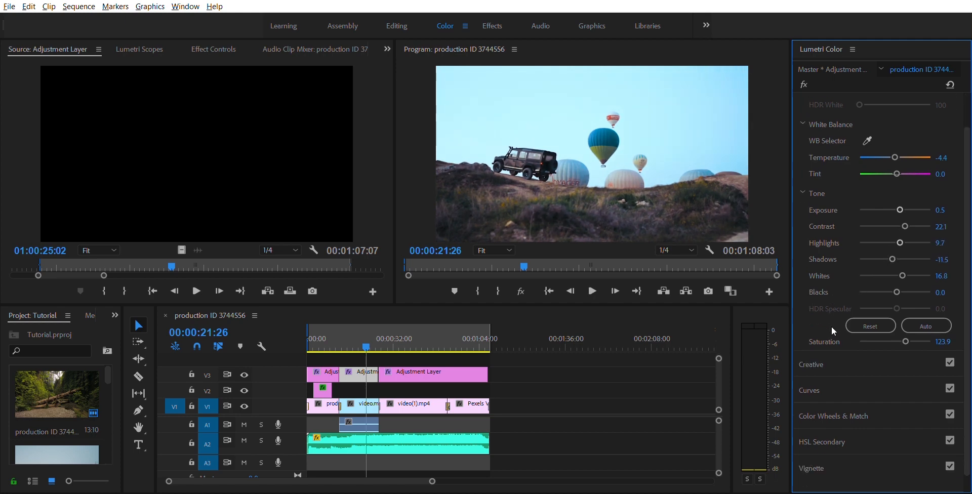
- Move the lower RGB curve point further into the dark tones and add a point in the yellow range of the Hue Saturation Curves
click(833, 359)
scroll(821, 255, down, 2)
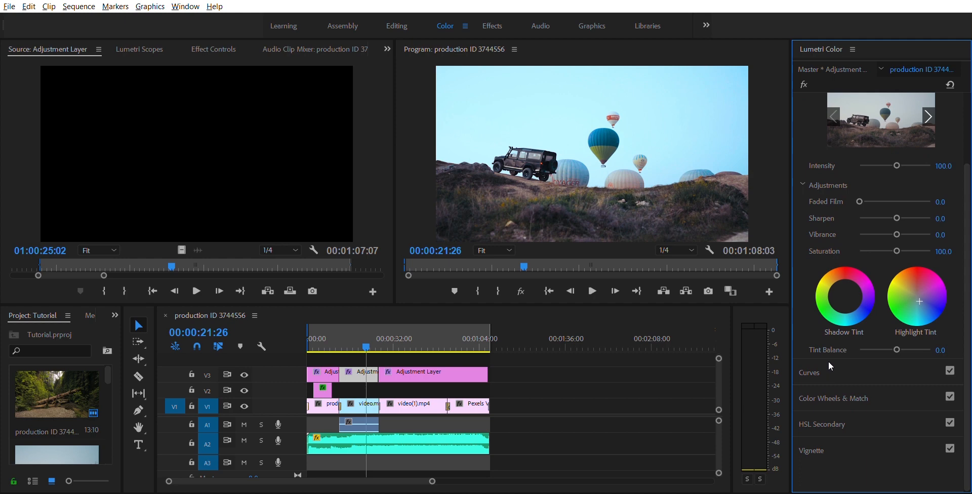
click(828, 363)
scroll(840, 334, down, 3)
scroll(861, 283, up, 2)
drag(871, 221, 851, 242)
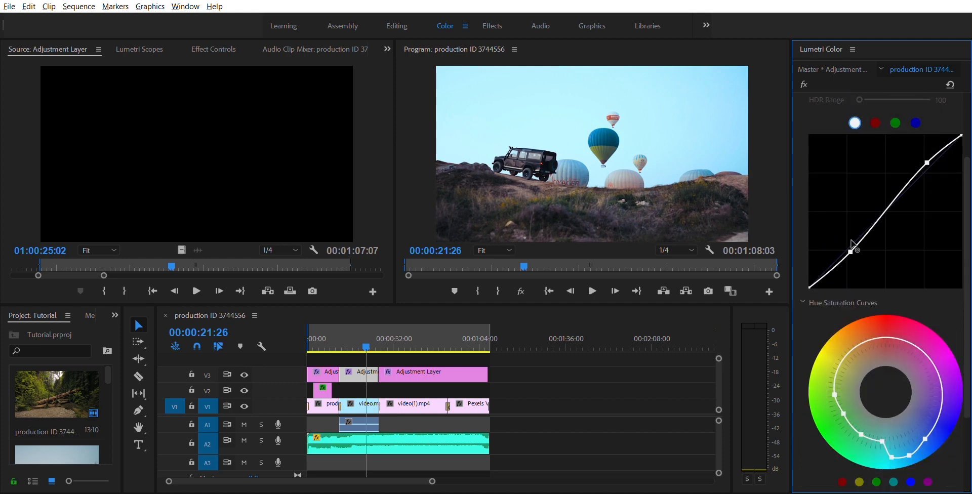
scroll(850, 344, down, 2)
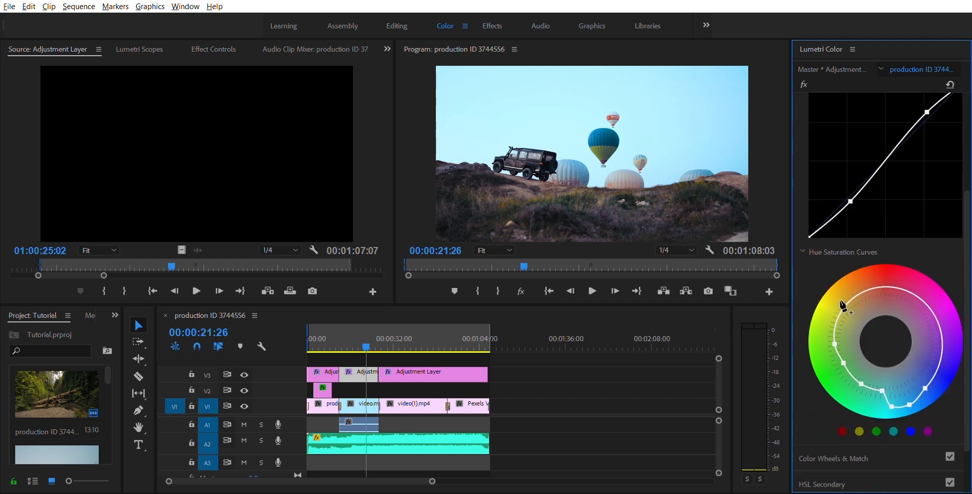
drag(845, 299, 849, 295)
scroll(835, 355, down, 2)
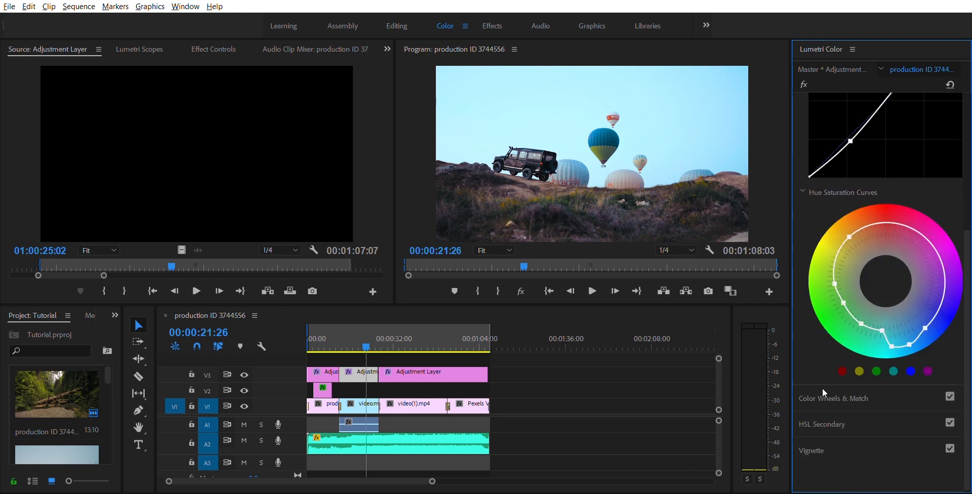
click(822, 394)
click(822, 415)
click(822, 181)
- Split the remaining adjustment layer with the Razor tool where the last clip begins
click(826, 102)
drag(383, 338, 407, 335)
key(c)
click(447, 372)
key(v)
- On the adjustment layer piece above video(1).mp4, set Highlights to 0.9 and lower Exposure and Shadows slightly
click(420, 372)
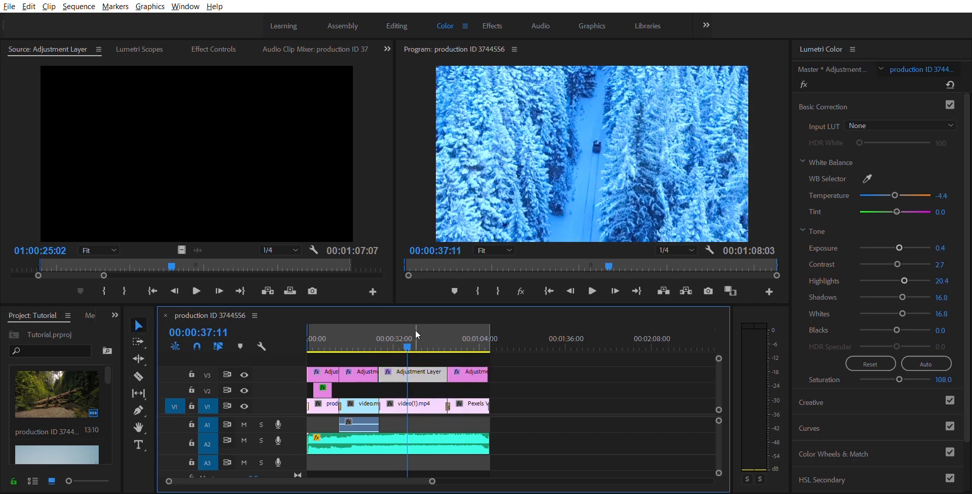
click(415, 330)
scroll(890, 233, down, 2)
drag(904, 225, 895, 225)
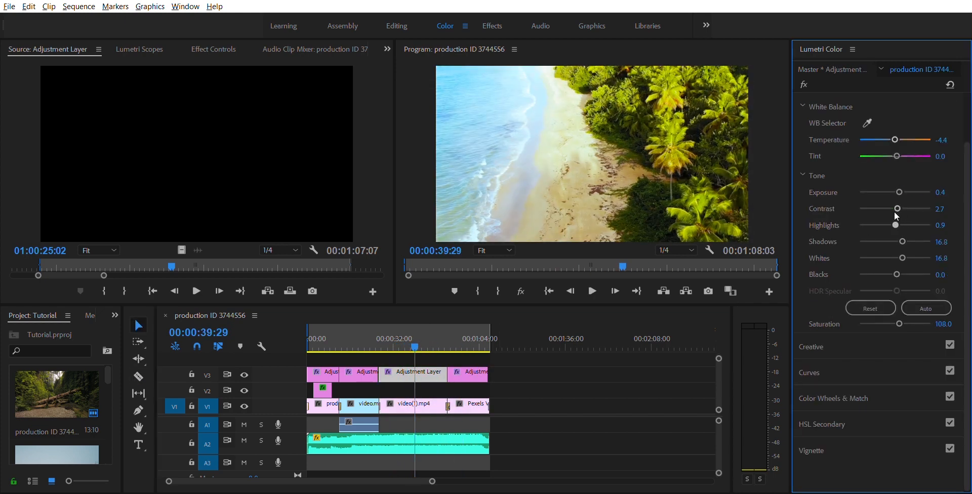
drag(898, 192, 894, 193)
drag(901, 241, 898, 241)
- Move the lower point of this piece's white RGB curve further into the dark tones
click(838, 372)
scroll(836, 334, down, 3)
drag(870, 197, 851, 205)
- Set the Temperature of the adjustment layer piece above the last, snowy forest clip to 0
drag(417, 334, 465, 329)
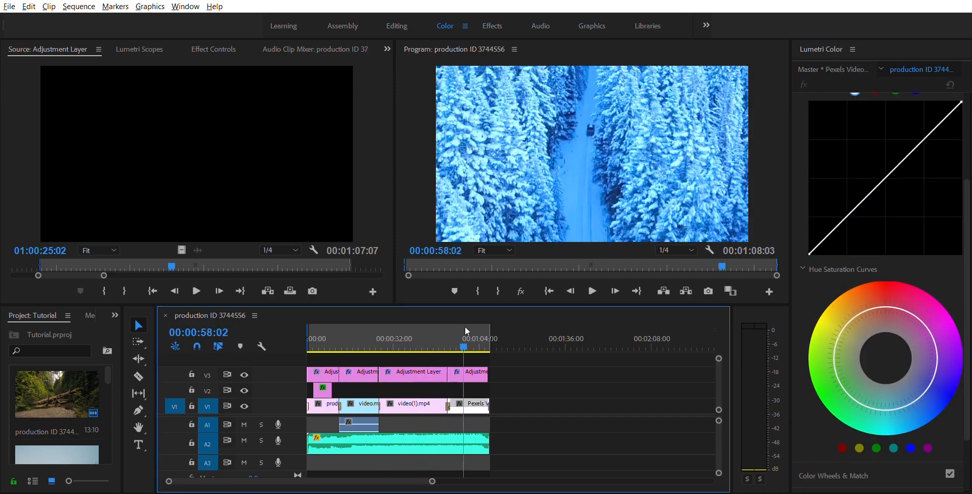
scroll(835, 247, up, 4)
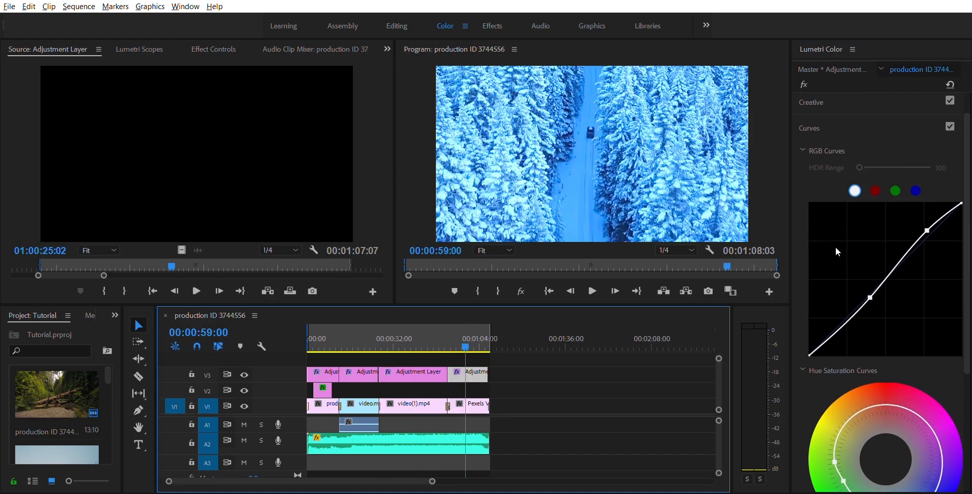
click(865, 93)
click(944, 195)
text(0)
key(Return)
- Pull the blue points of the Hue Saturation Curves inward and move the lower RGB curve point further into the dark tones
scroll(852, 324, down, 2)
click(834, 384)
drag(893, 399, 904, 397)
drag(843, 365, 840, 359)
scroll(839, 391, down, 3)
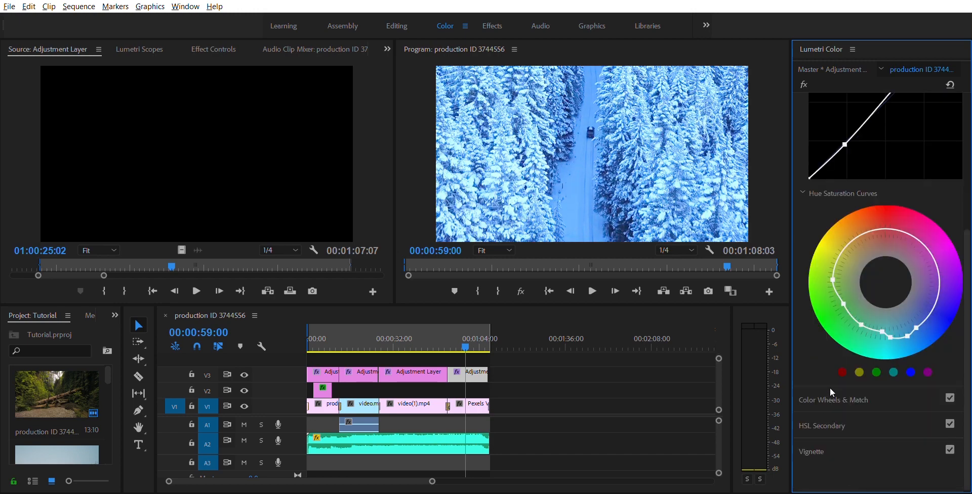
- Scrub back through the graded sequence and switch to the Editing workspace
click(841, 399)
click(471, 335)
drag(474, 331, 380, 335)
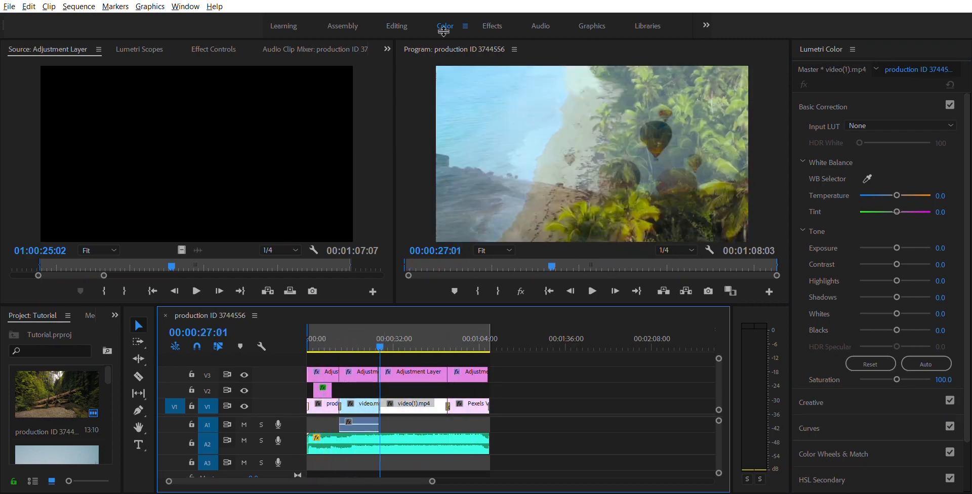
click(400, 24)
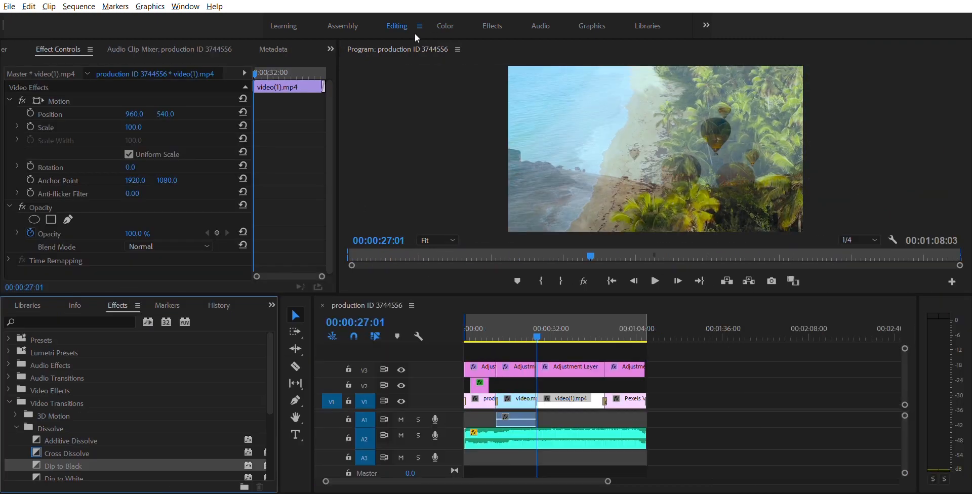
drag(556, 340, 492, 328)
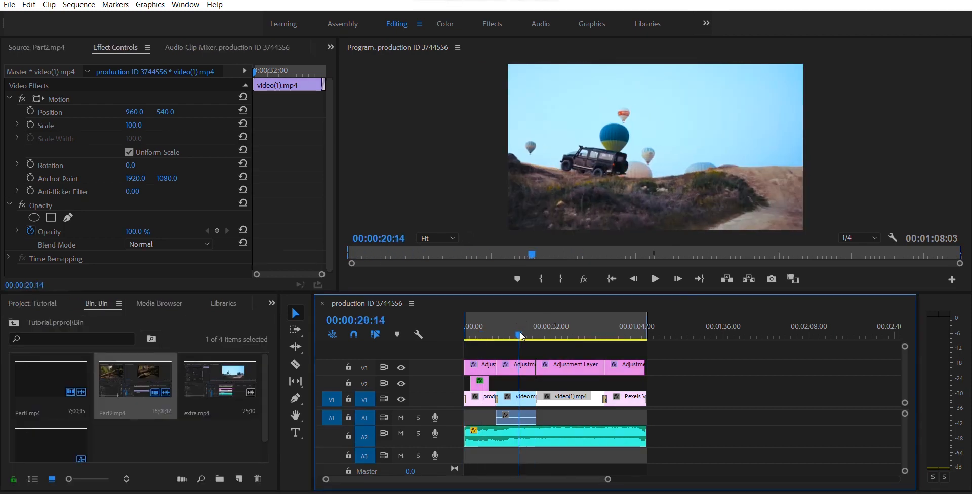
drag(522, 335, 518, 335)
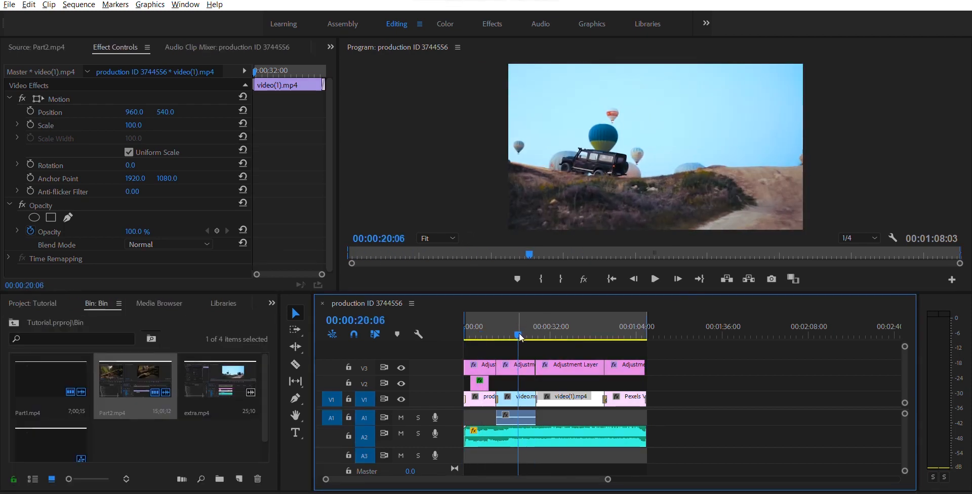
- Open the media export settings for the sequence and choose the H.264 format with the Match Source - High bitrate preset
click(10, 5)
mouse_move(96, 334)
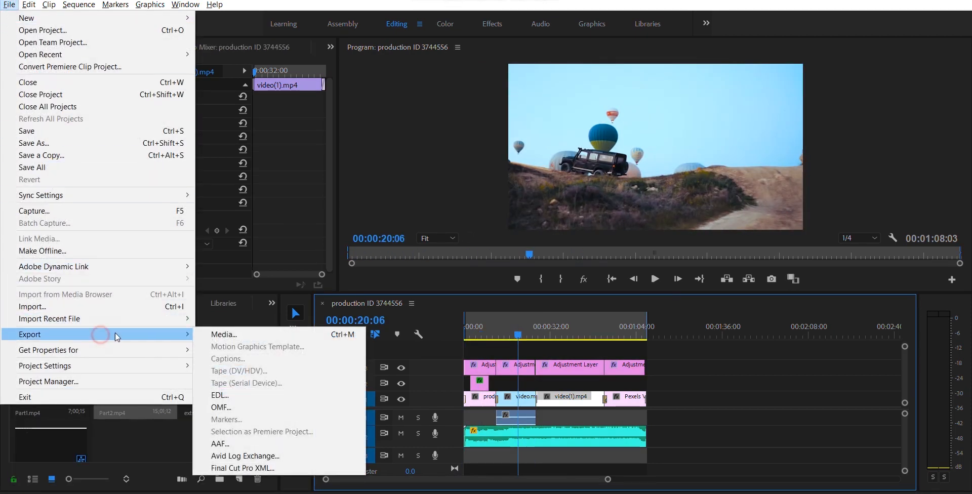
click(218, 335)
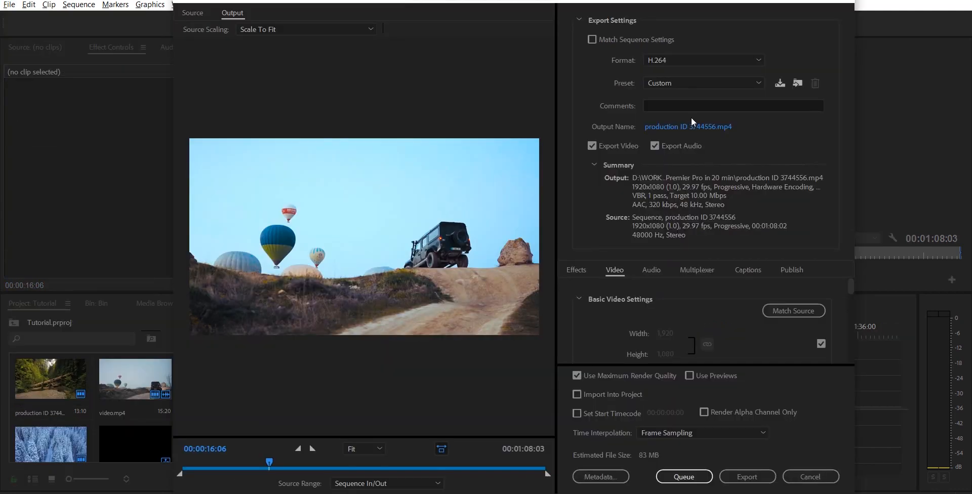
click(670, 63)
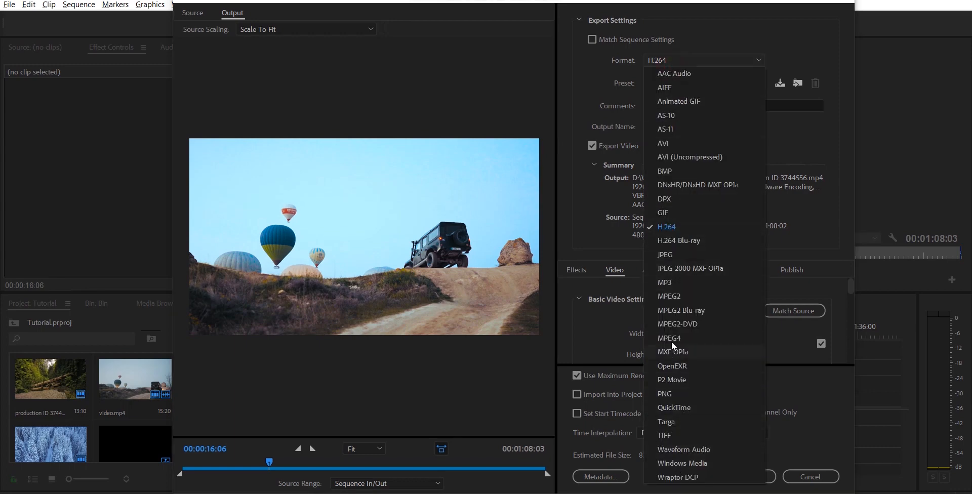
click(676, 228)
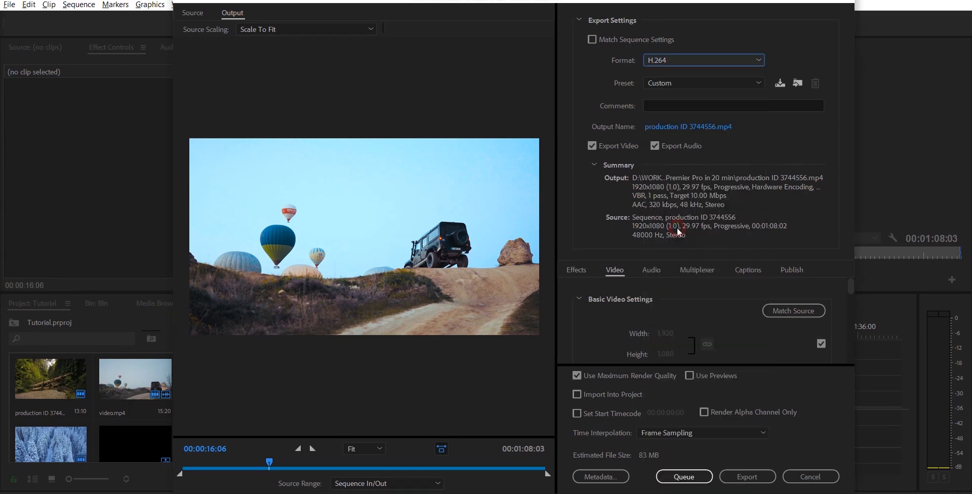
click(662, 83)
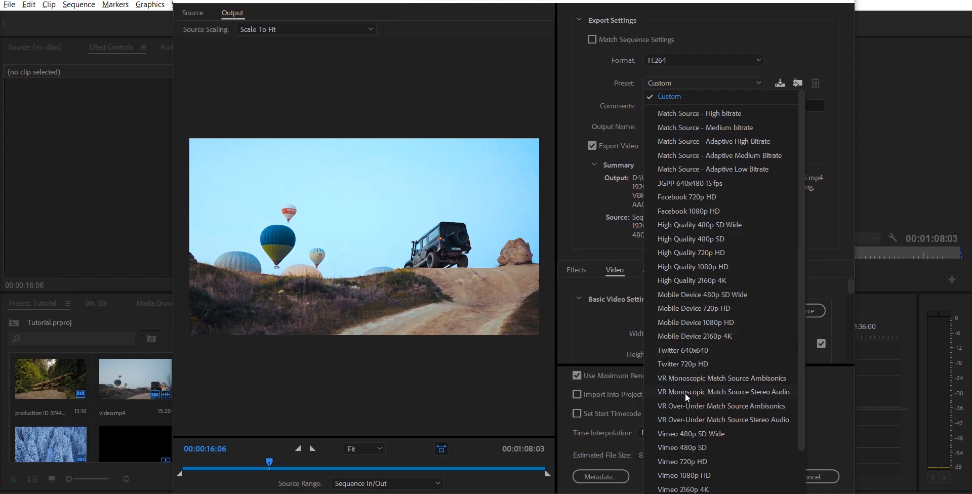
click(708, 114)
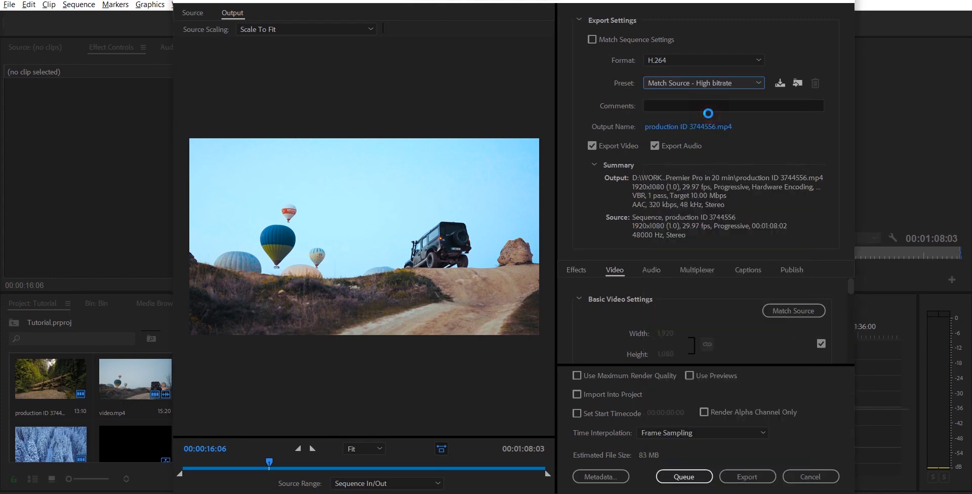
- Name the exported video travel in the Learn Adobe Premier Pro in 20 min folder
click(680, 128)
text(tr)
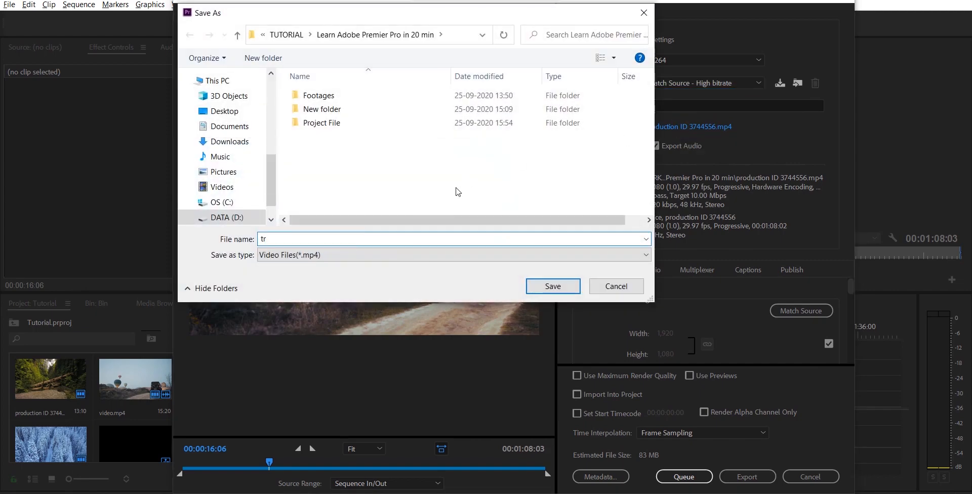
text(avel)
click(553, 286)
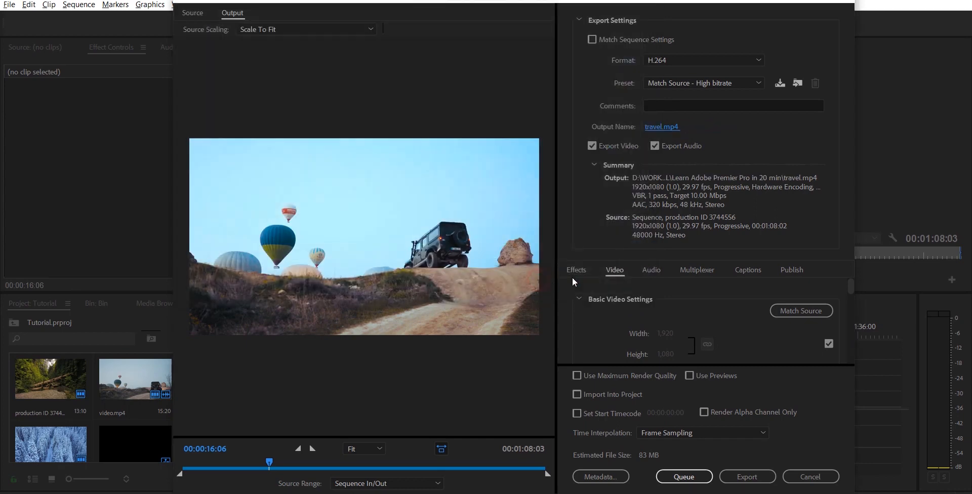
- Enable Use Maximum Render Quality and start exporting the video
scroll(617, 302, down, 5)
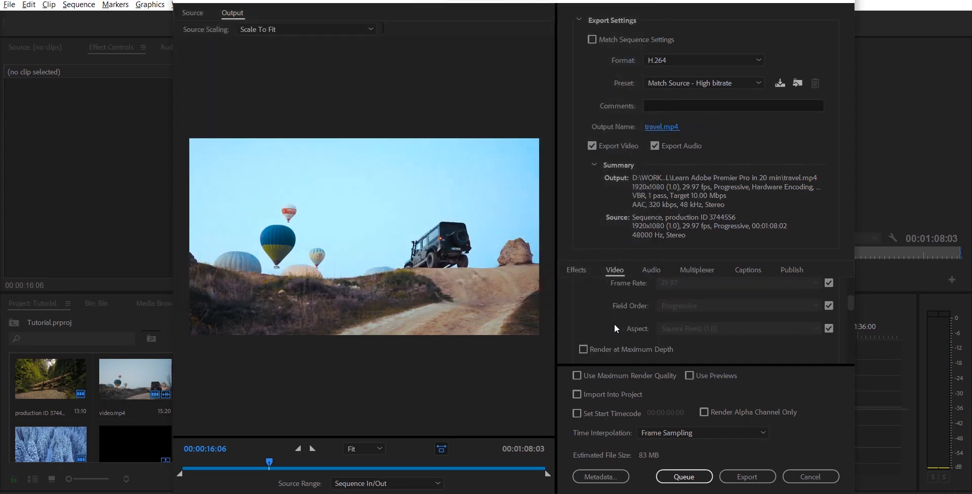
click(582, 378)
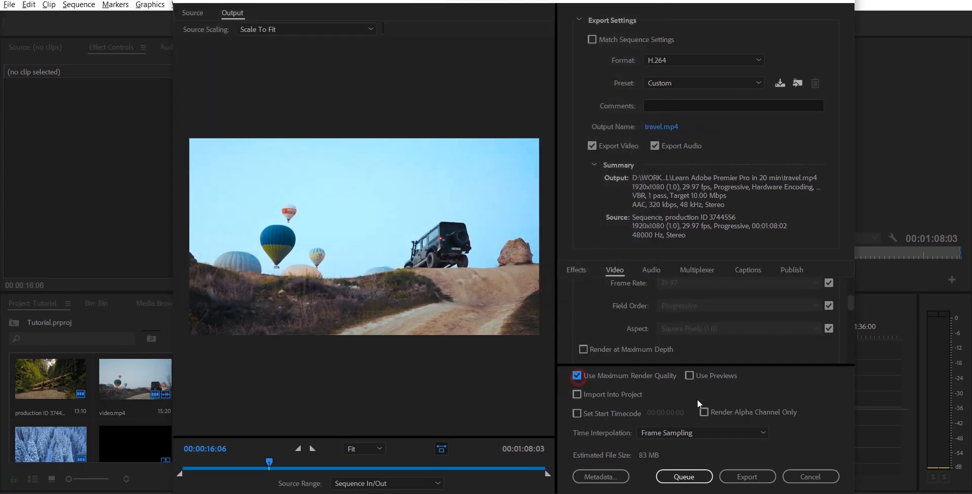
click(747, 477)
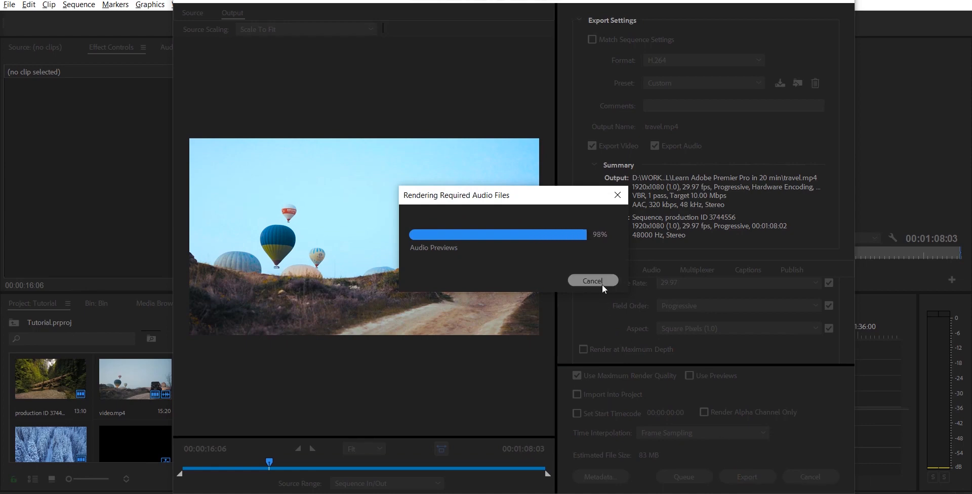